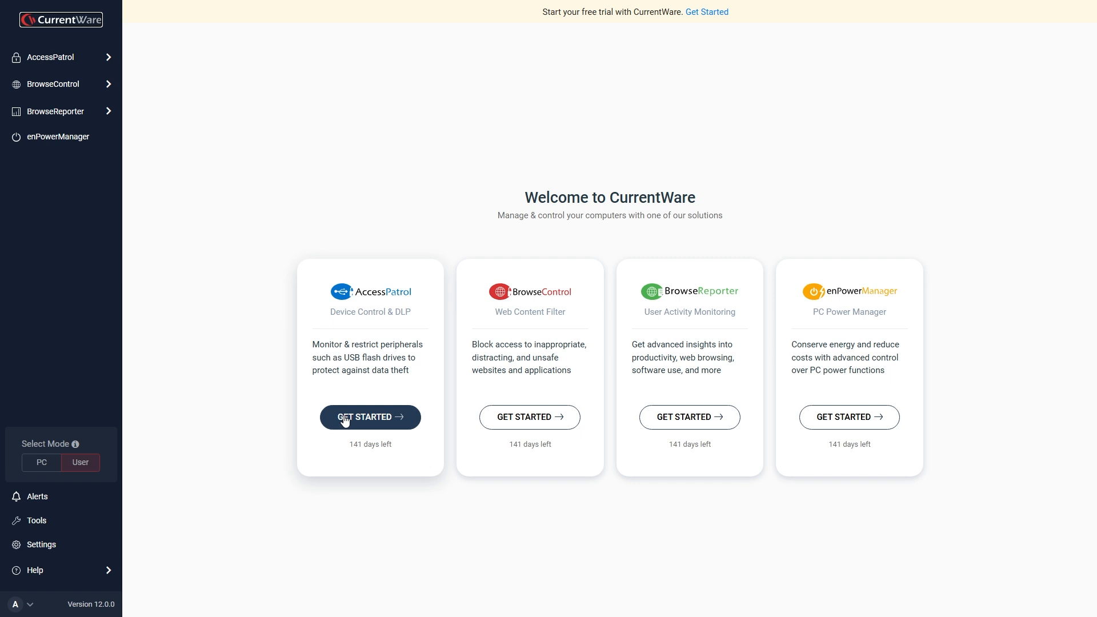
In AccessPatrol, set the Computers group's device permissions to No Access for USB removable disks and Cloud Storage
left_click(344, 419)
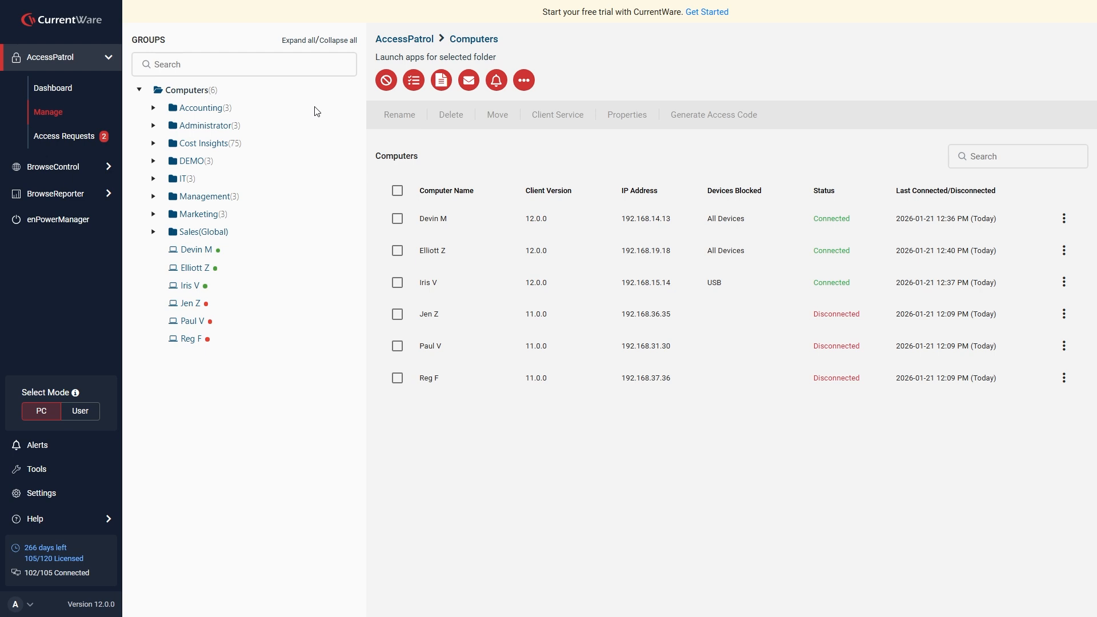
left_click(386, 85)
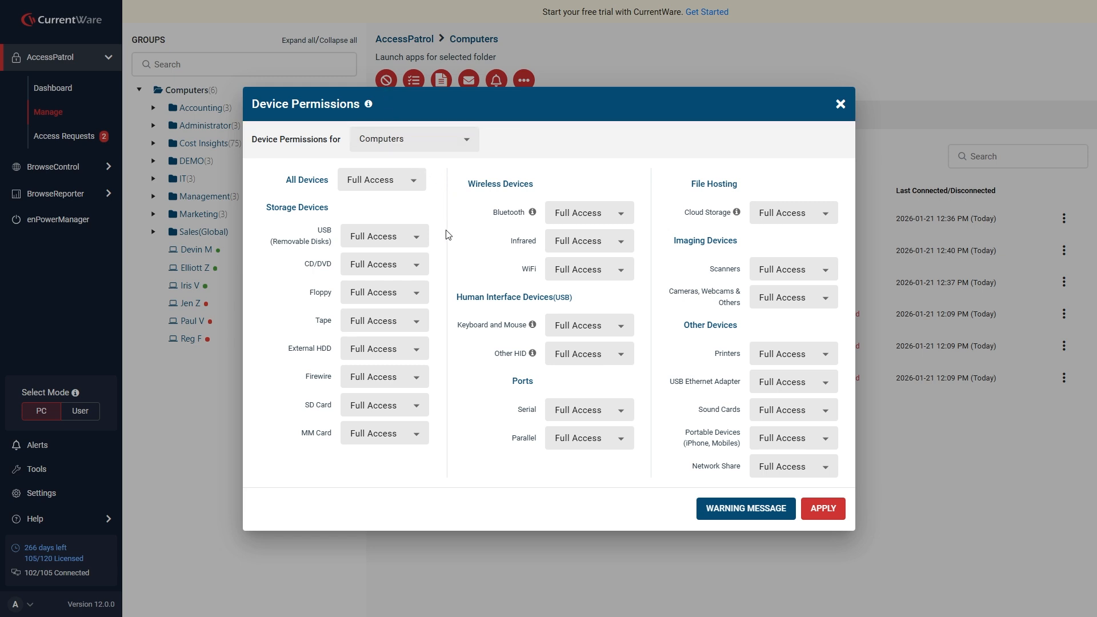
left_click(417, 235)
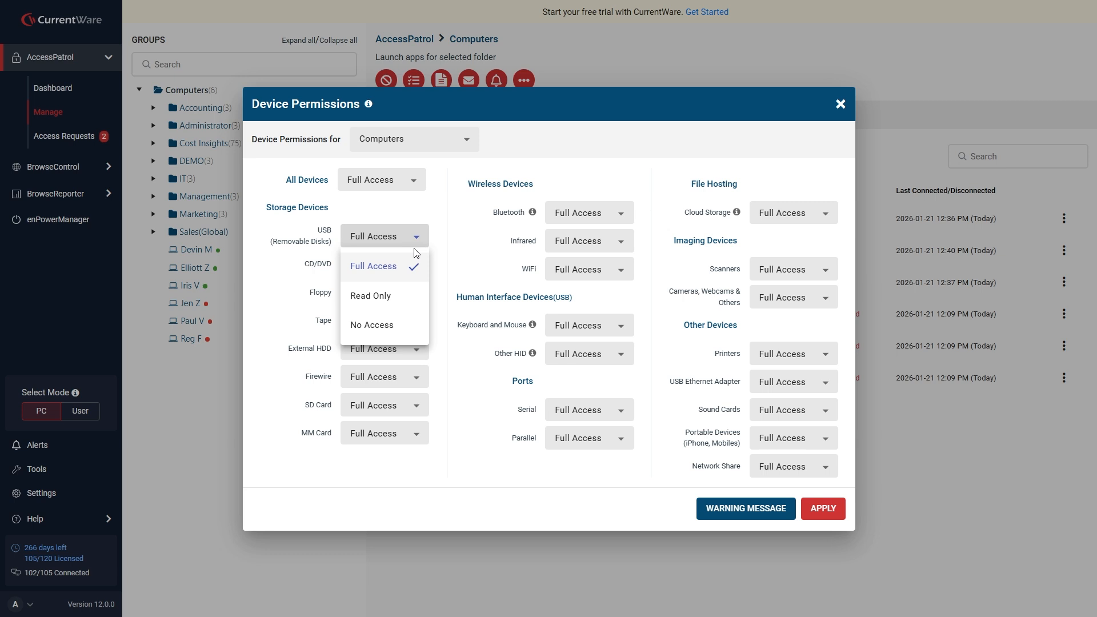
left_click(371, 324)
left_click(769, 215)
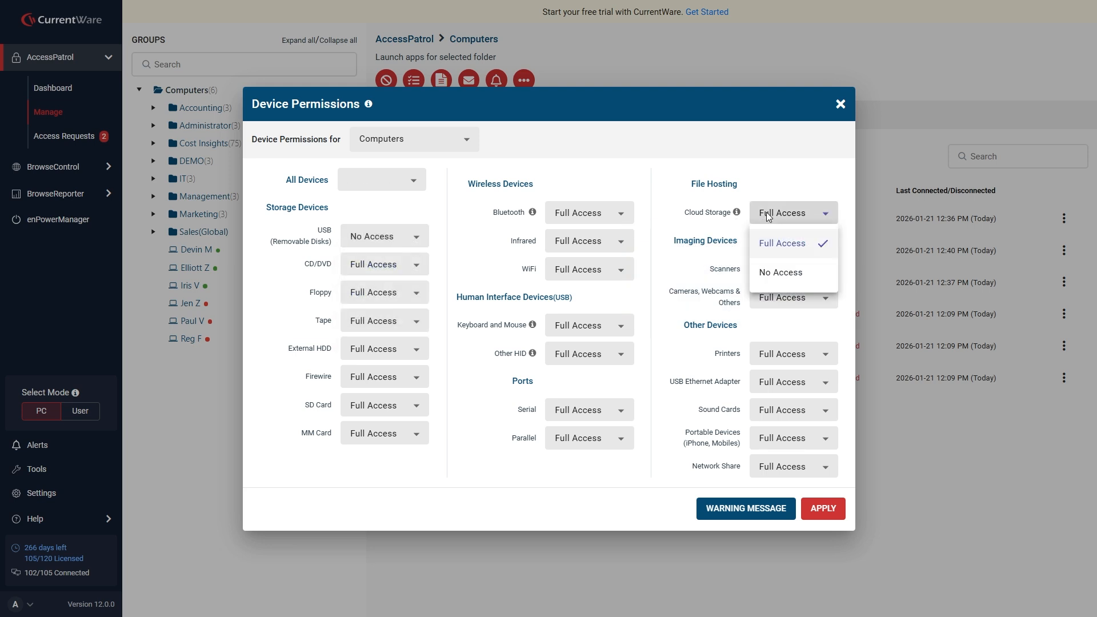
left_click(778, 283)
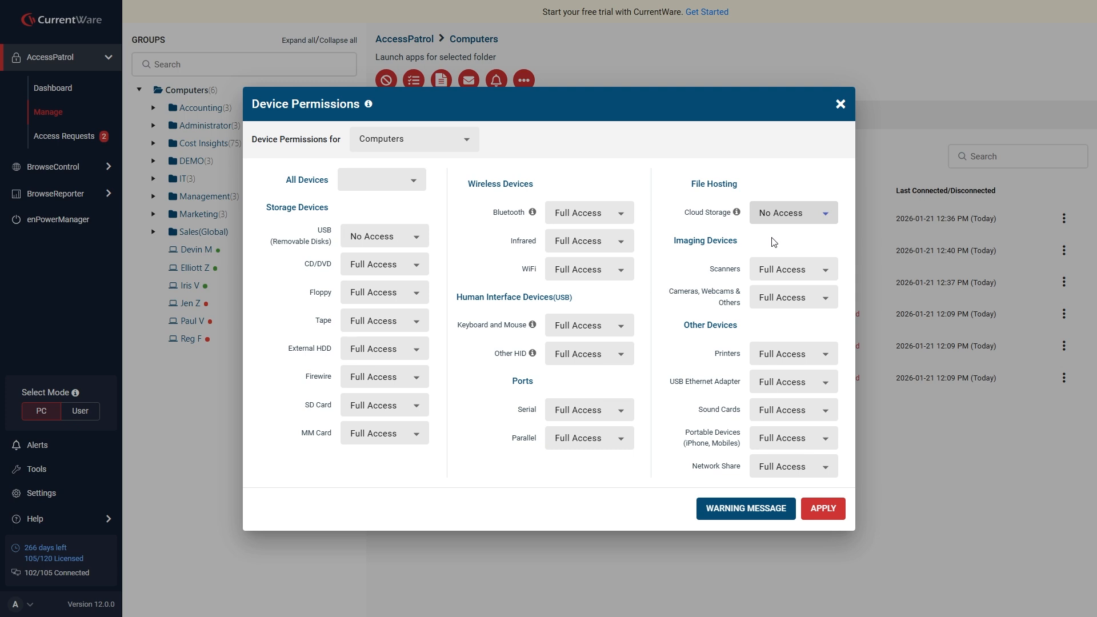
left_click(841, 105)
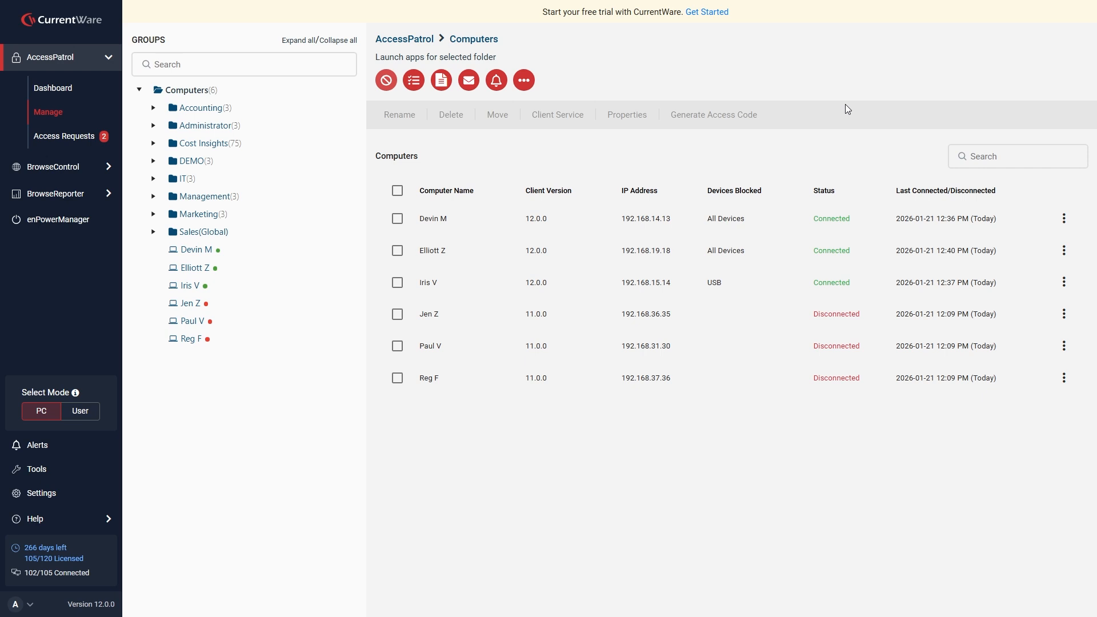
Copy all AccessPatrol settings from the Accounting group to the Management group
left_click(243, 108)
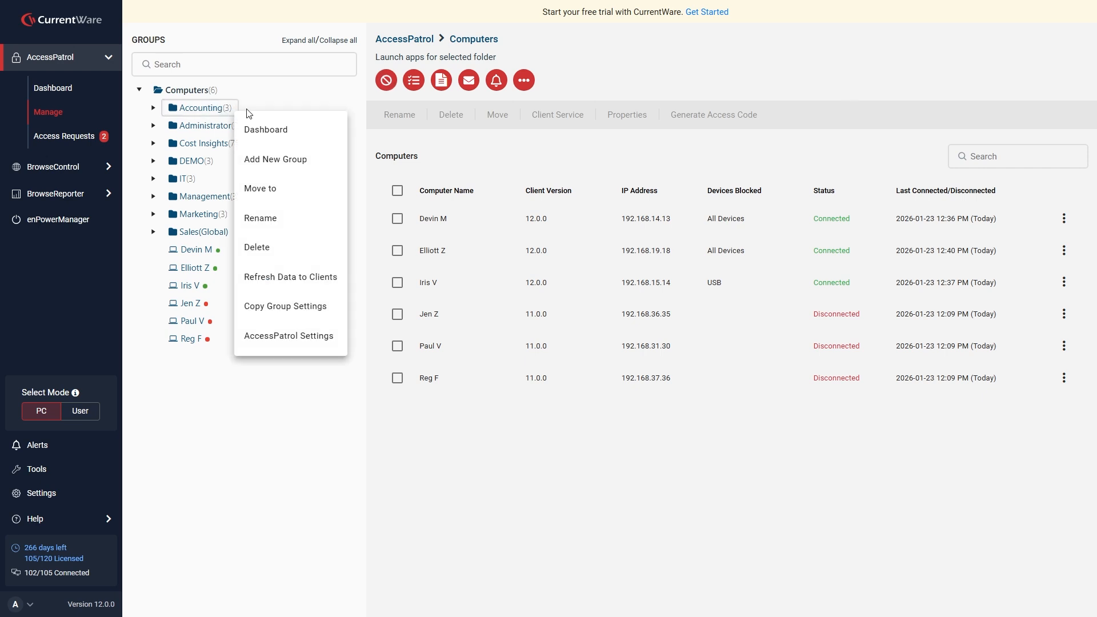
left_click(279, 303)
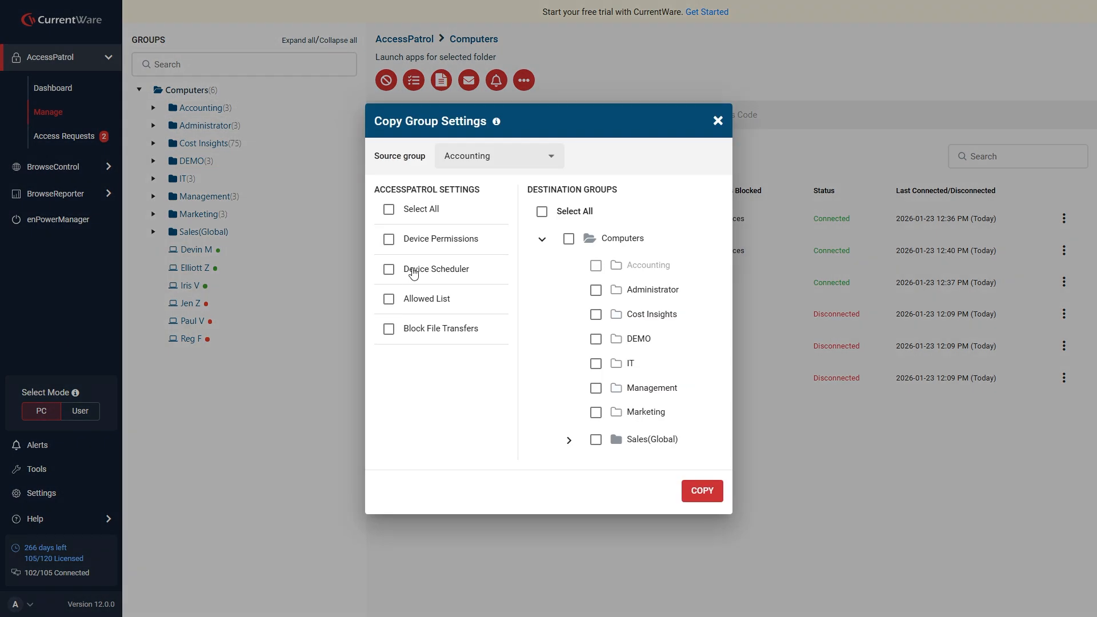
left_click(408, 214)
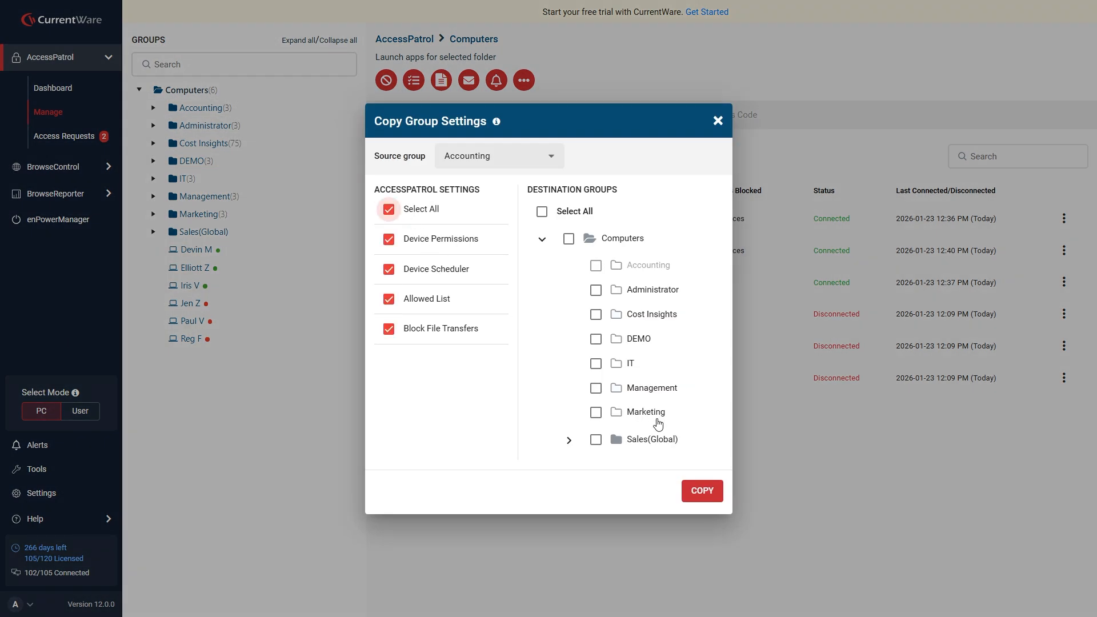
left_click(596, 389)
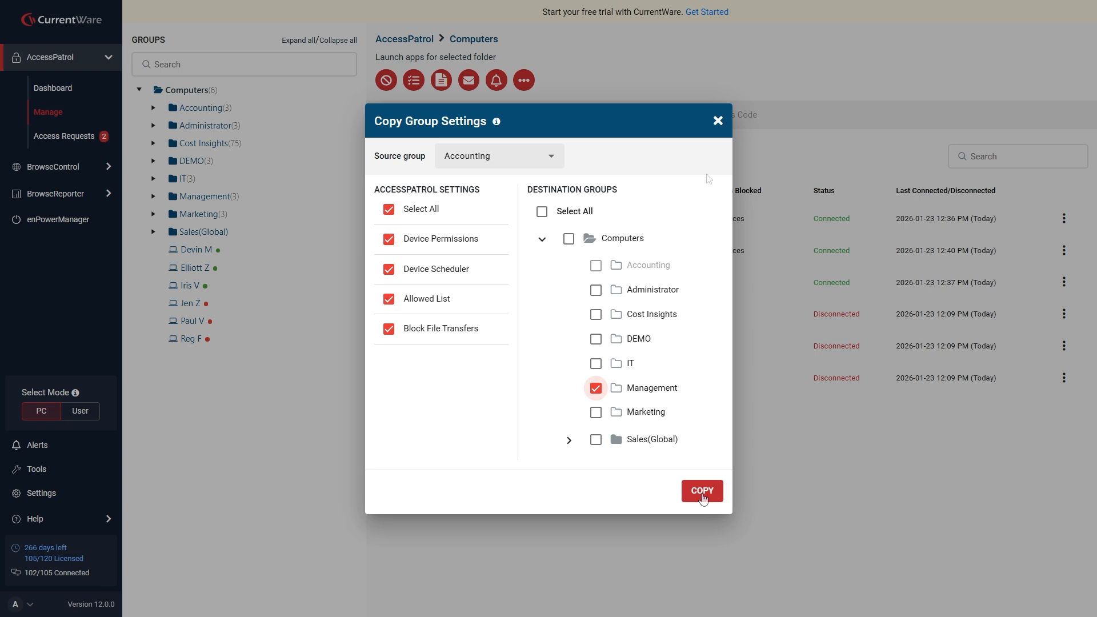
left_click(718, 120)
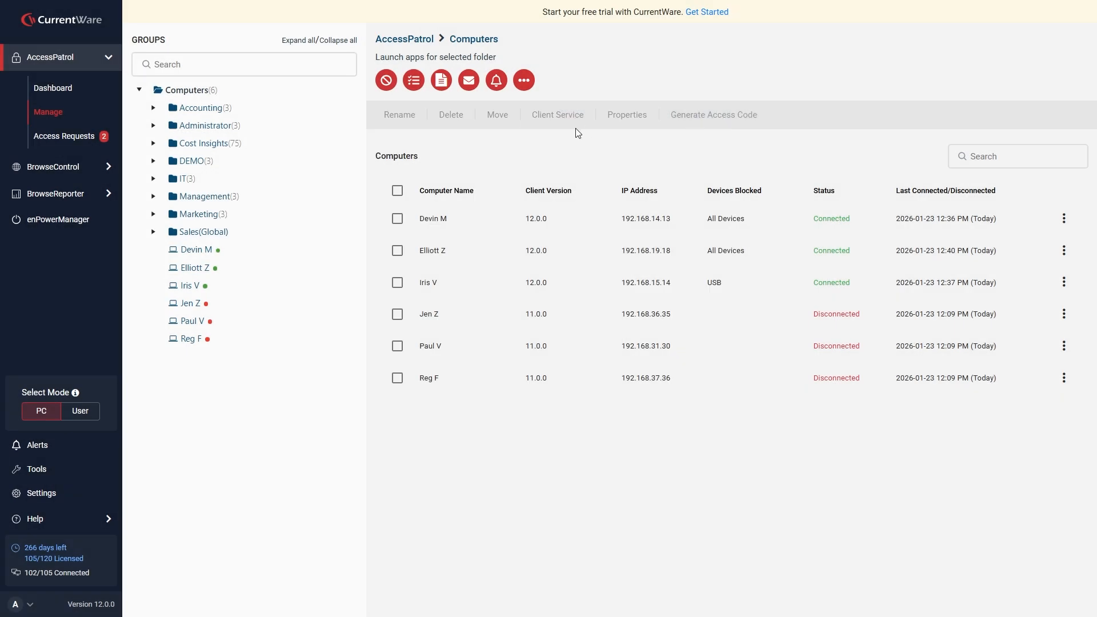
Open the Computers group's Allowed List and bring up the available devices for adding
left_click(414, 82)
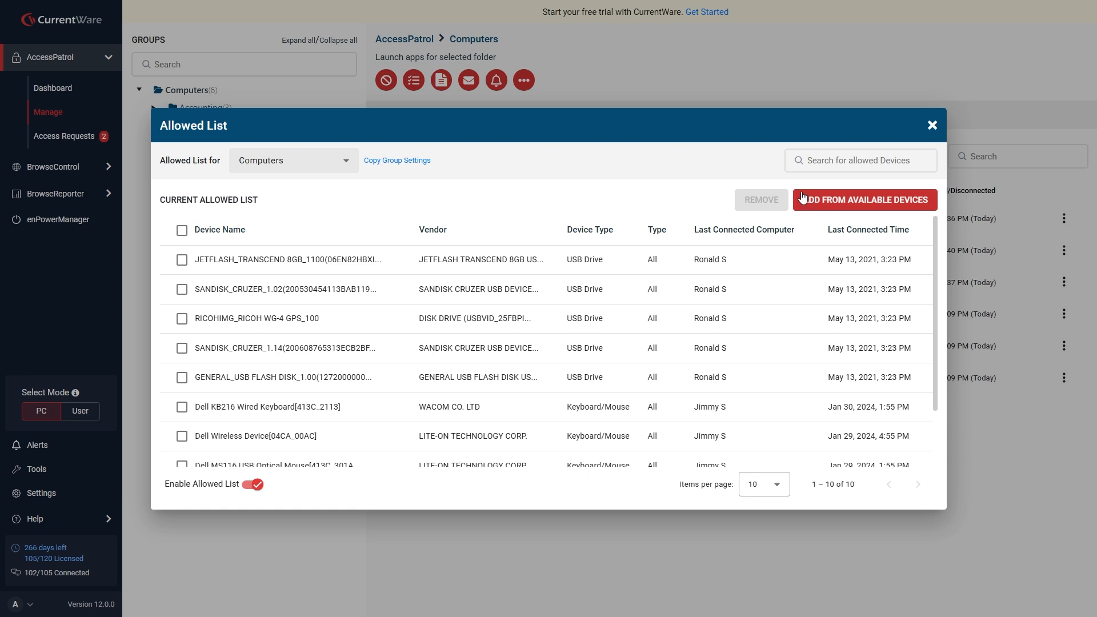
left_click(829, 201)
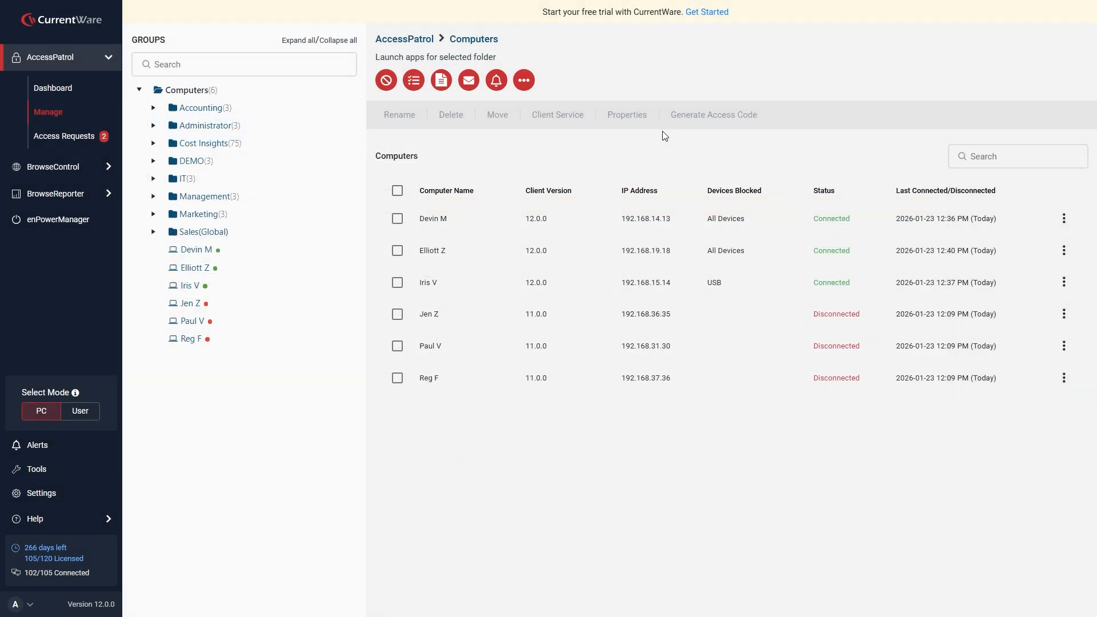
Generate a temporary access code for the first listed computer, with expiry date 1/23/2026 and a duration of 1 hour
left_click(398, 219)
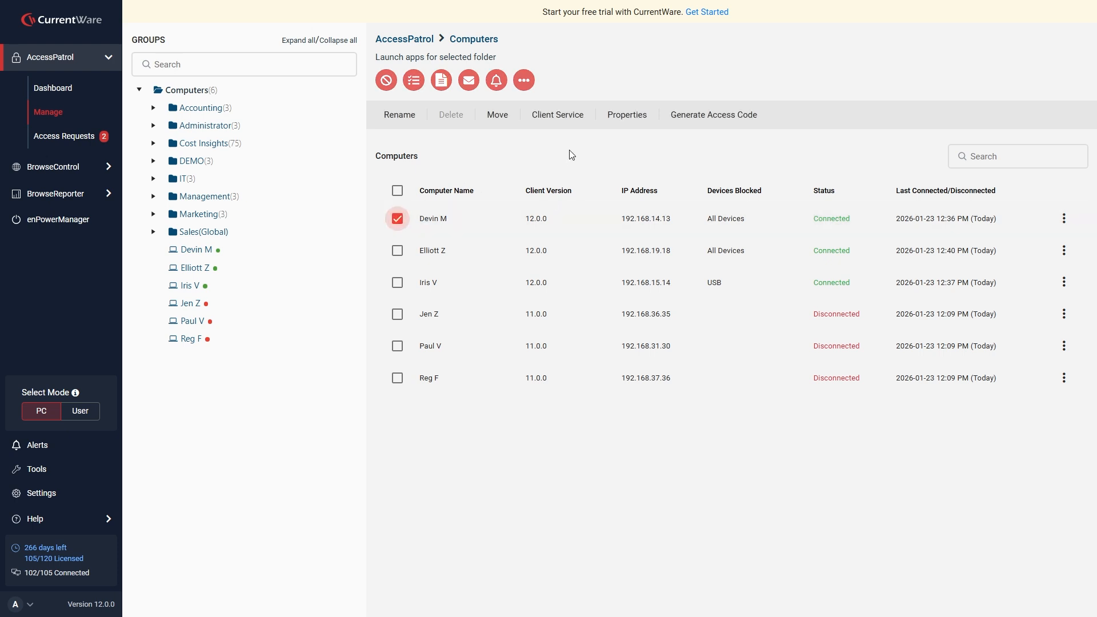
left_click(692, 116)
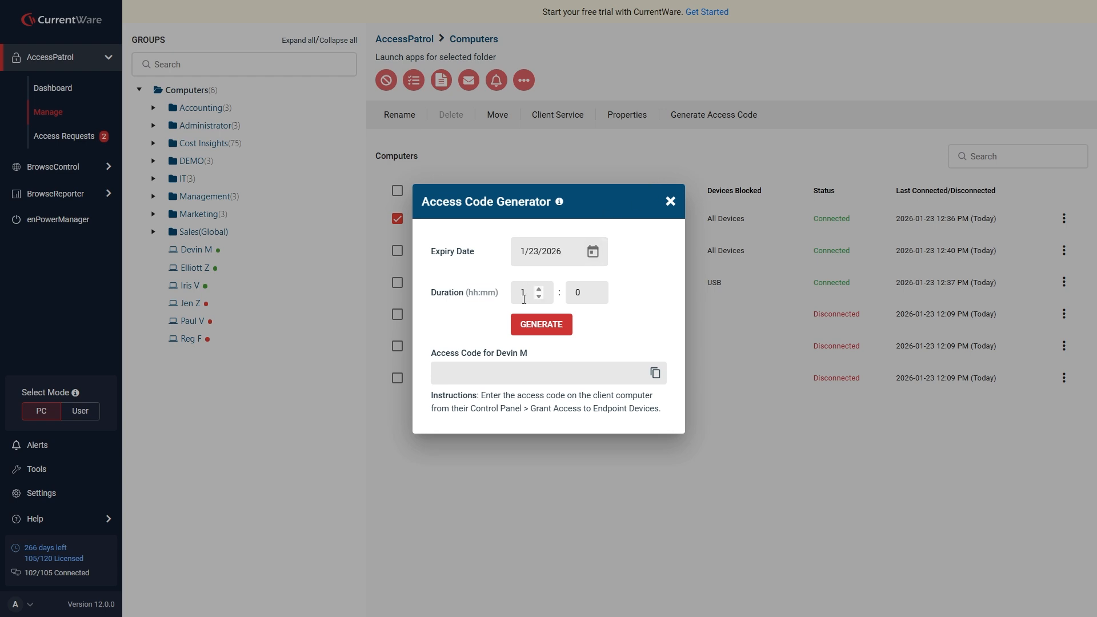
left_click(546, 337)
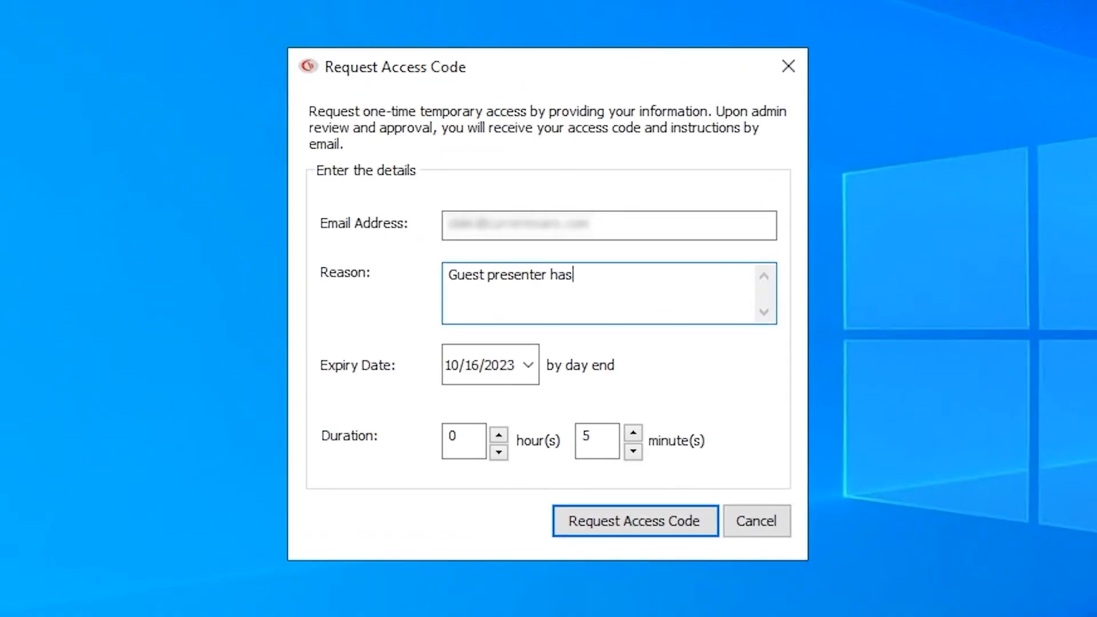
Request access with reason "Guest presenter has slide deck on USB flash drive" and comment "Scan USB for malware on the designated scanning PC" on the request
type("slide deck on USB flash drive")
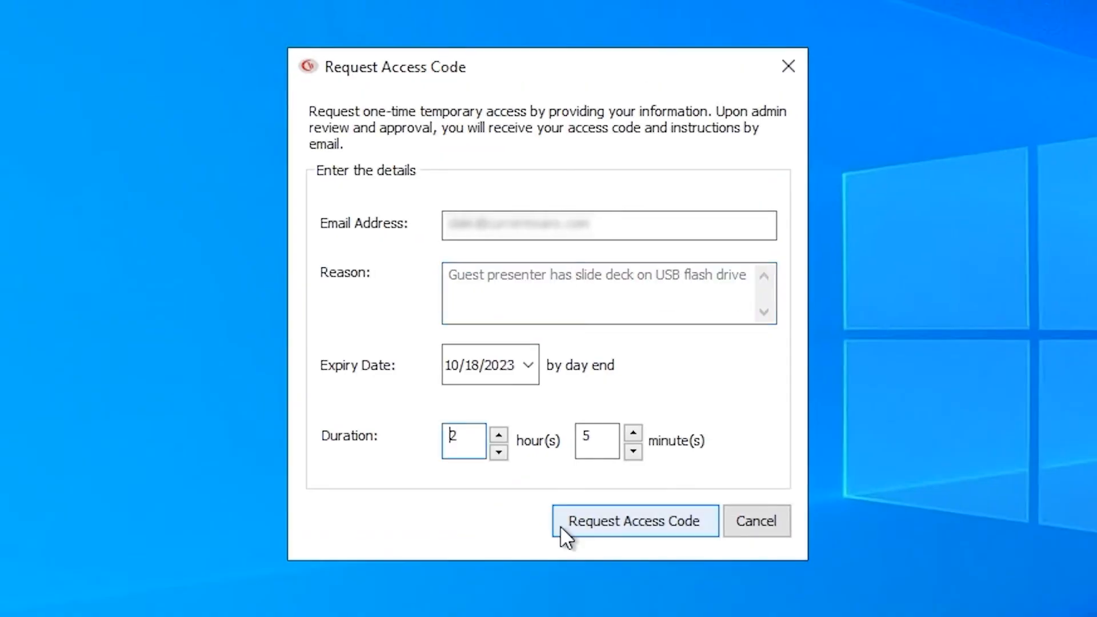
left_click(560, 525)
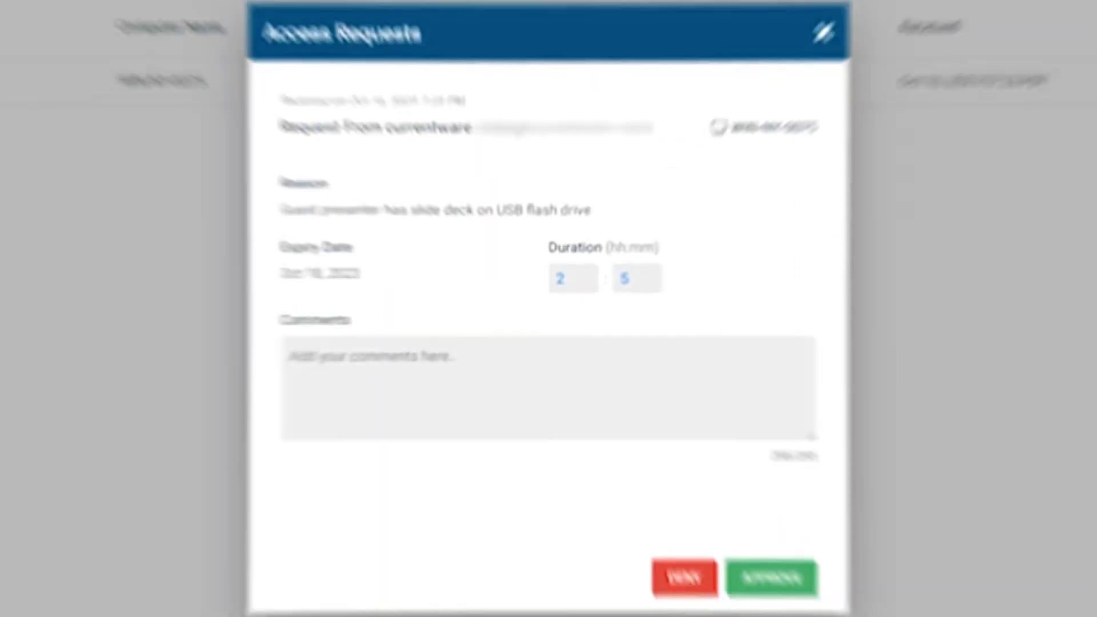
type("Scan USB for malware on the designated scanning PC")
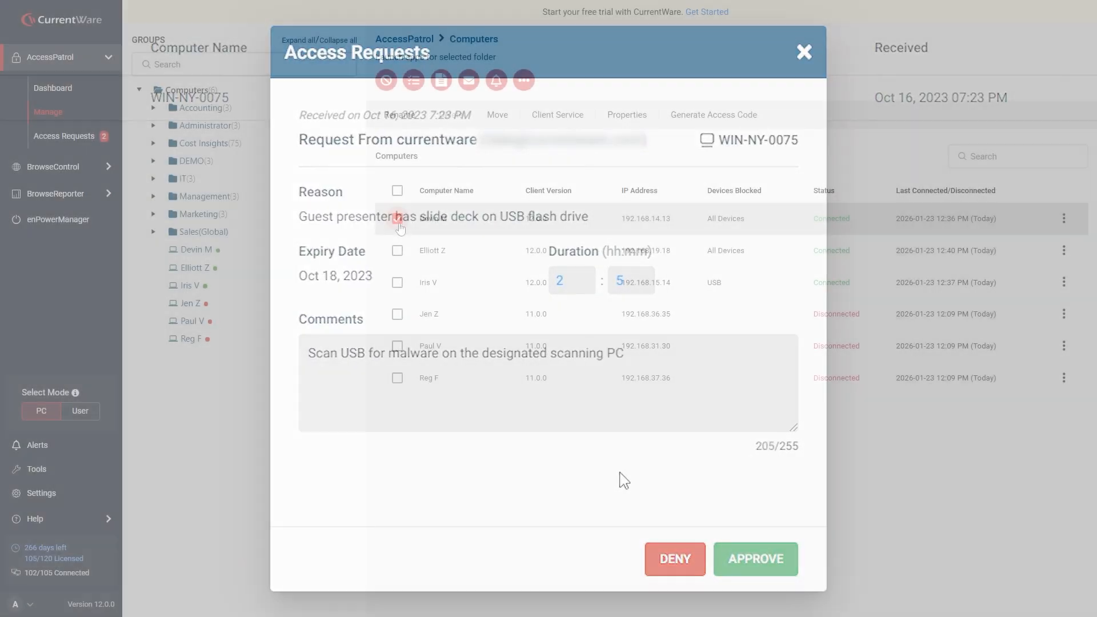
Open the access code generator for the first listed computer
left_click(397, 219)
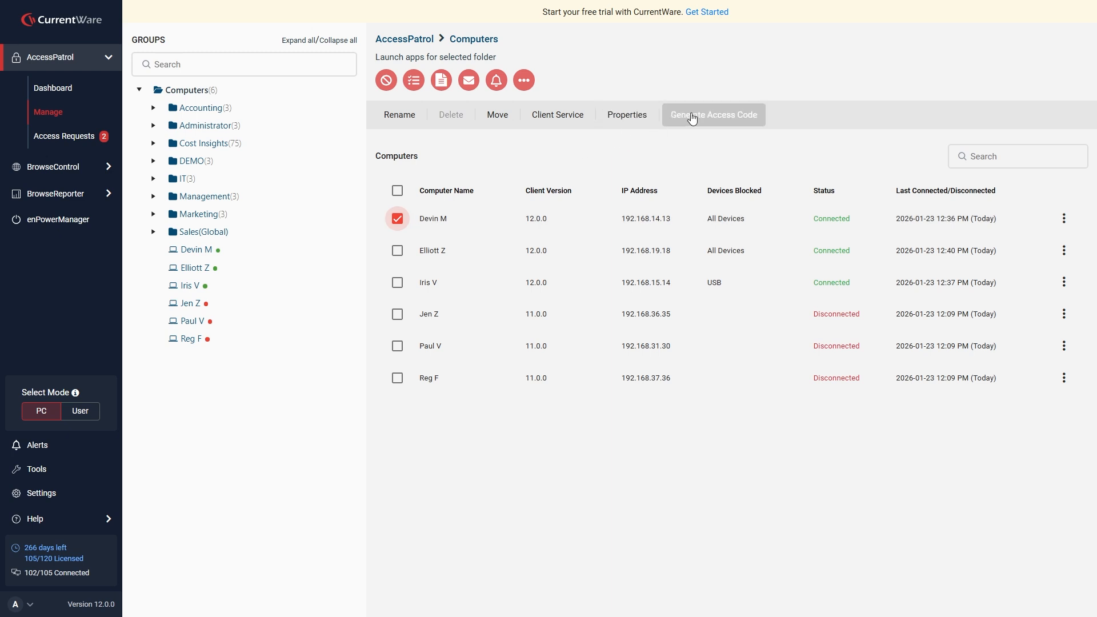
left_click(693, 117)
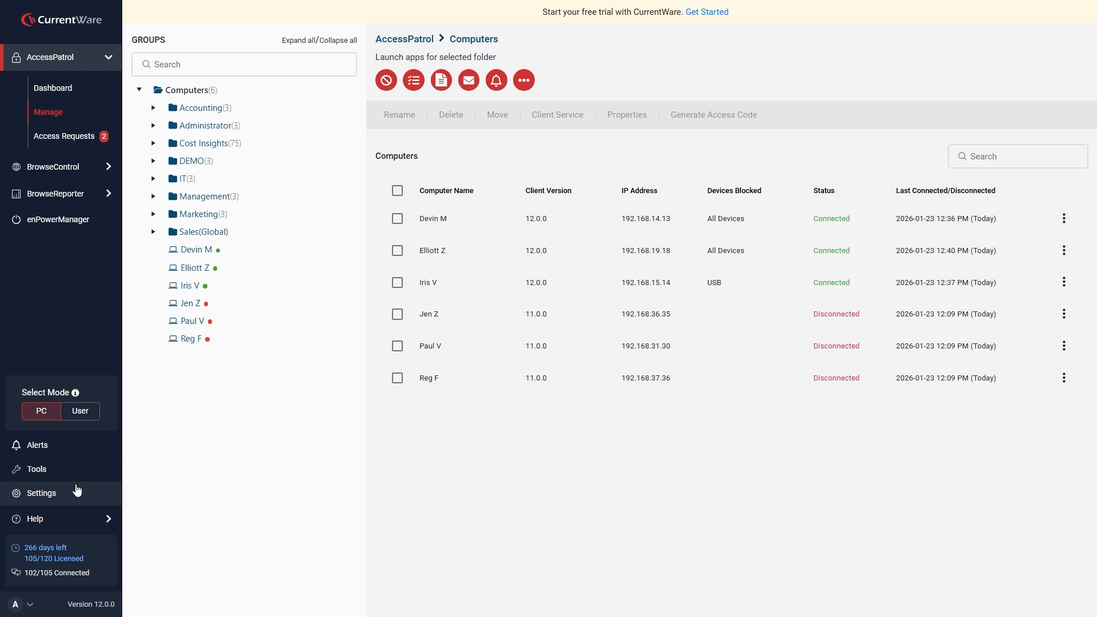
In Accounting's AccessPatrol settings, allow users to request temporary device access and add a recipient e-mail for the requests
left_click(77, 490)
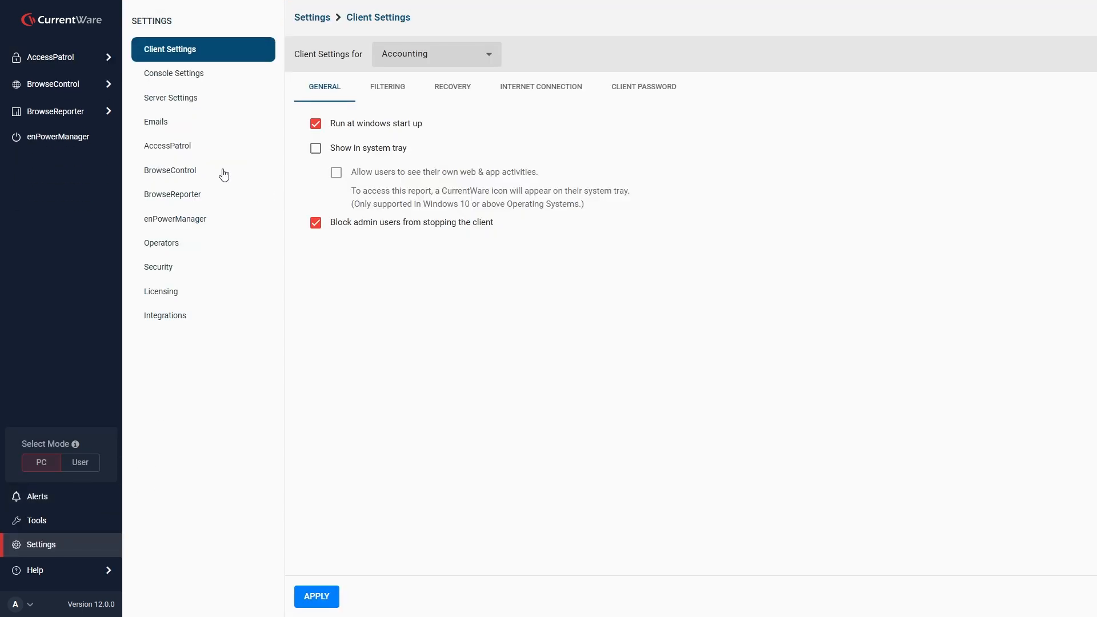
left_click(185, 148)
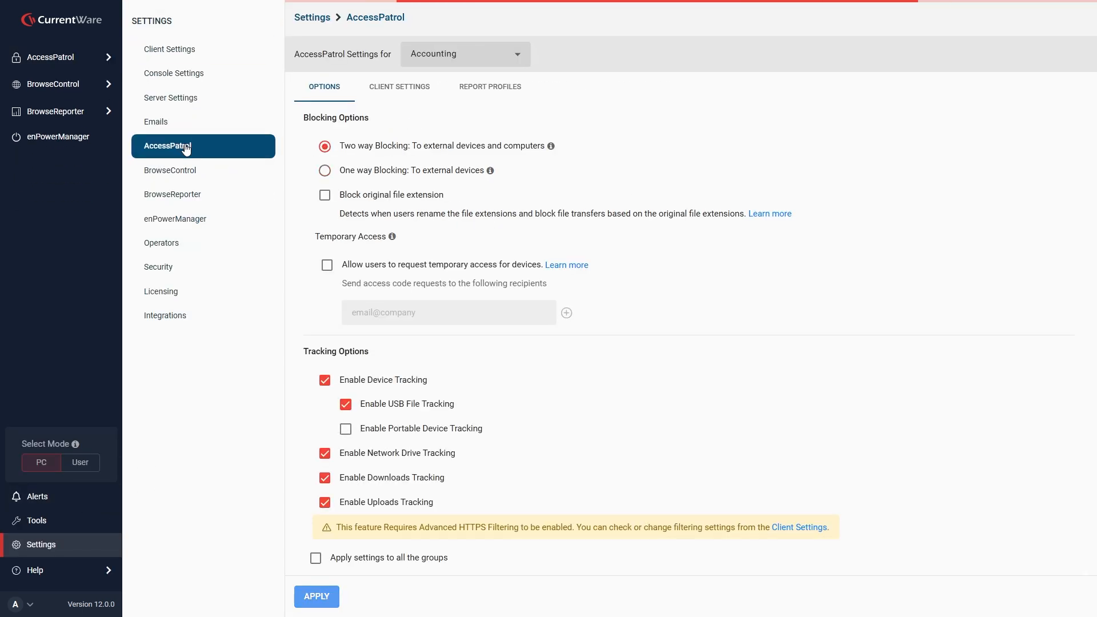
left_click(327, 266)
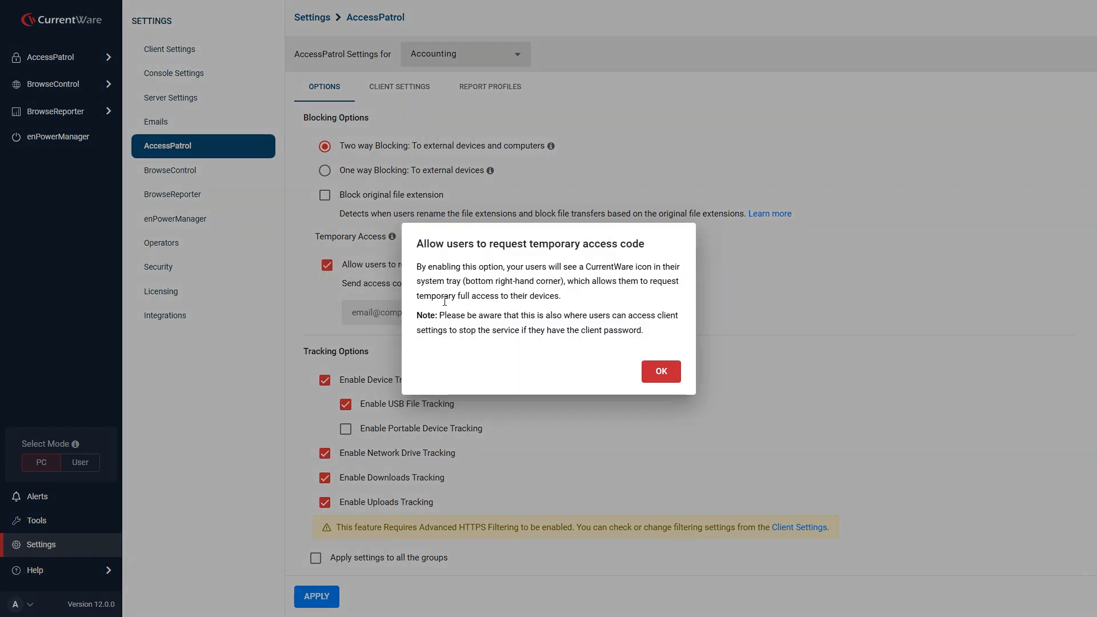
left_click(658, 372)
left_click(441, 315)
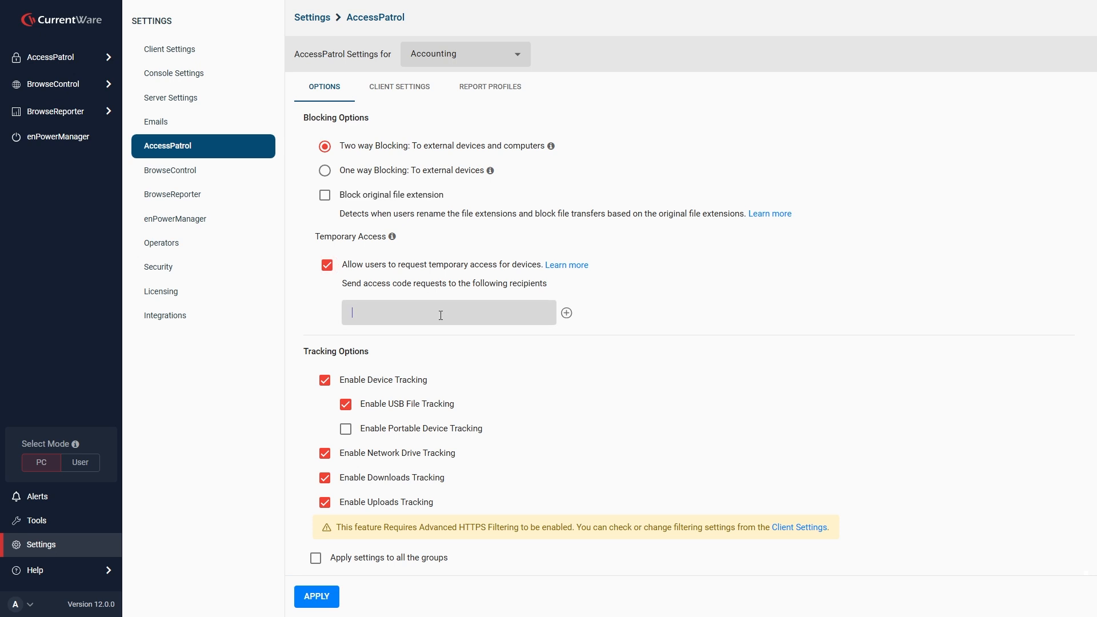
type("example@company.com")
left_click(572, 314)
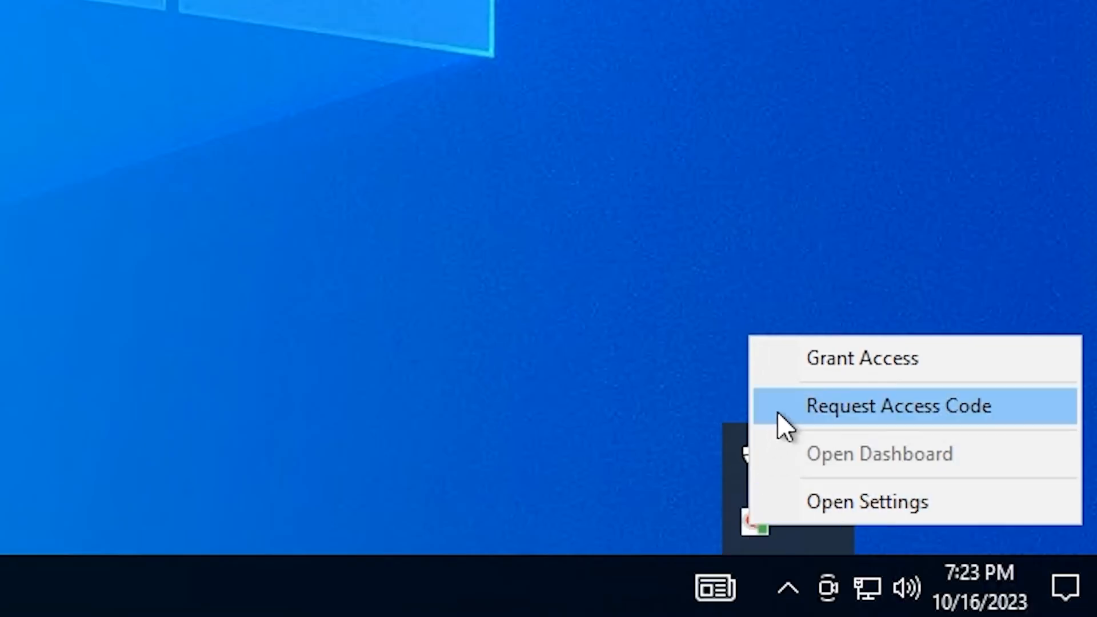
On the client computer, request an access code for "Guest presenter has slide deck on USB flash drive", expiring 10/18/2023, lasting 2 hours 5 minutes
left_click(777, 409)
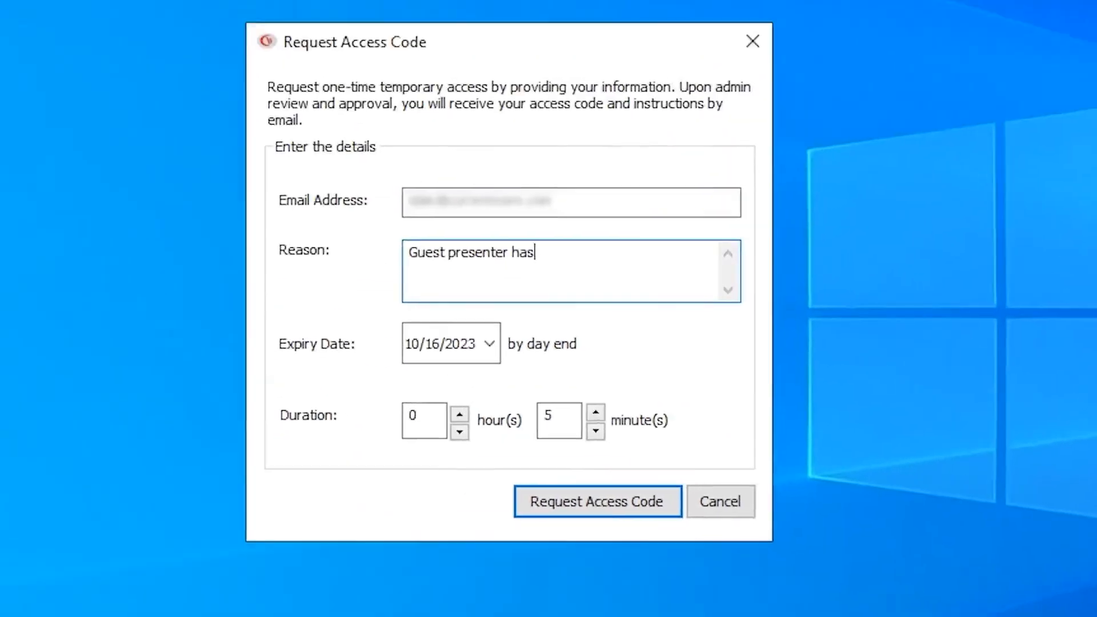
type("slide deck on")
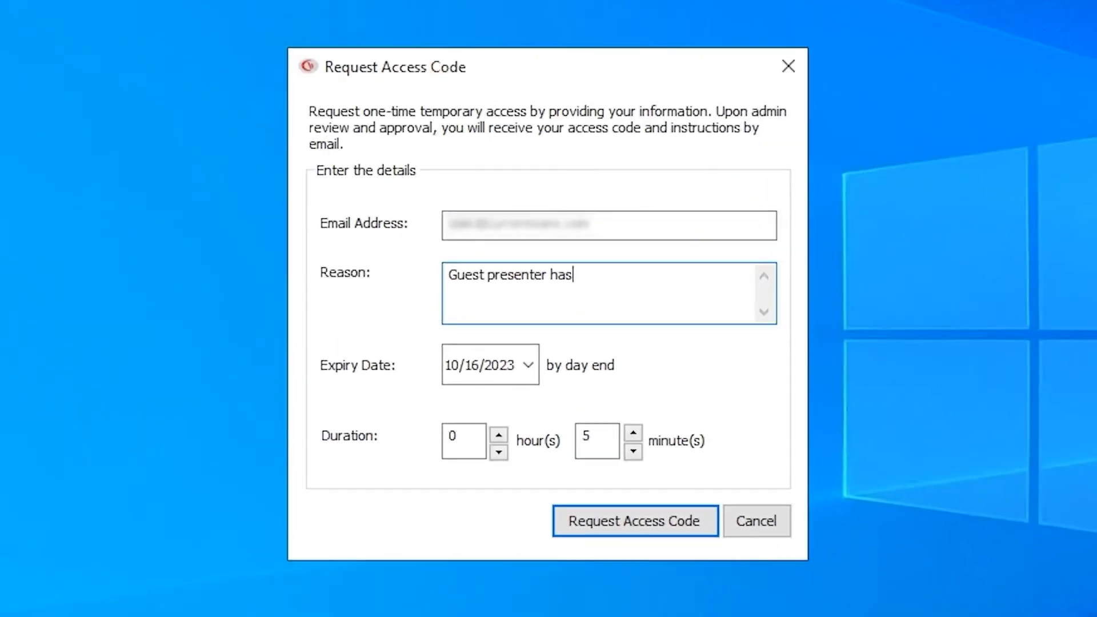
type(" USB flash drive")
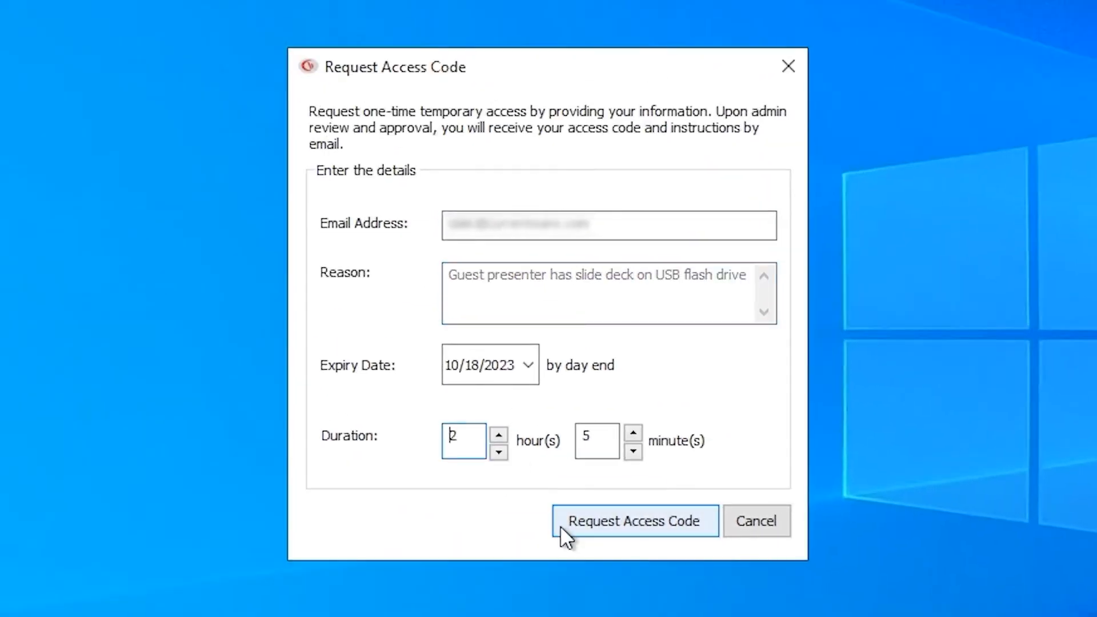
left_click(560, 526)
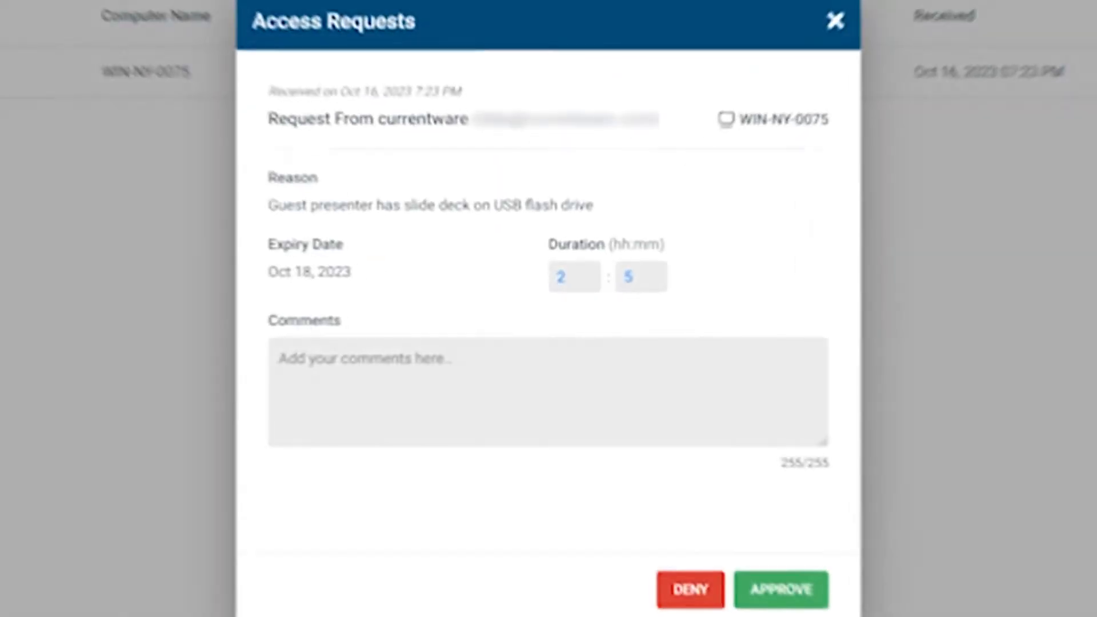
Approve the access request from WIN-NY-0075 with the comment "Scan USB for malware on the designated scanning PC first"
type("Scan USB for malware on the designated")
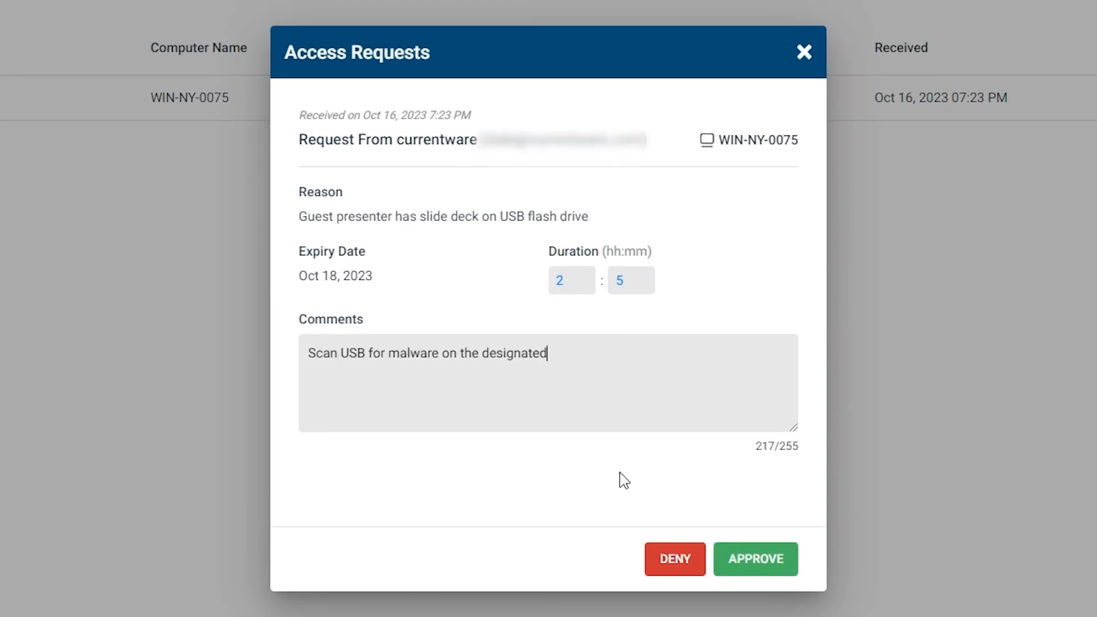
type(" scanning PC first")
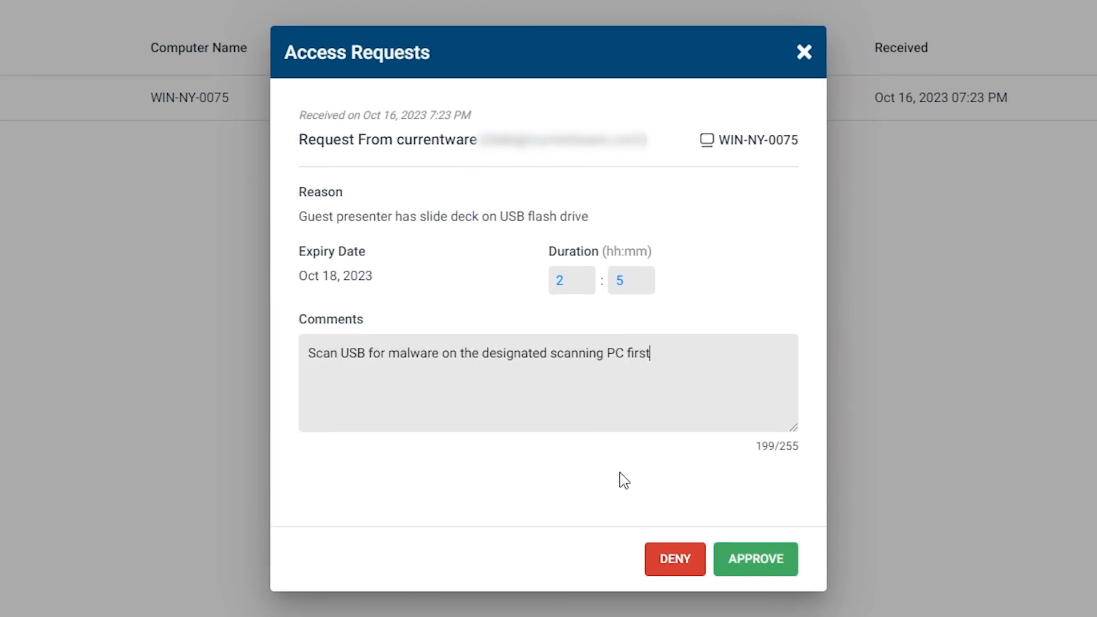
left_click(794, 570)
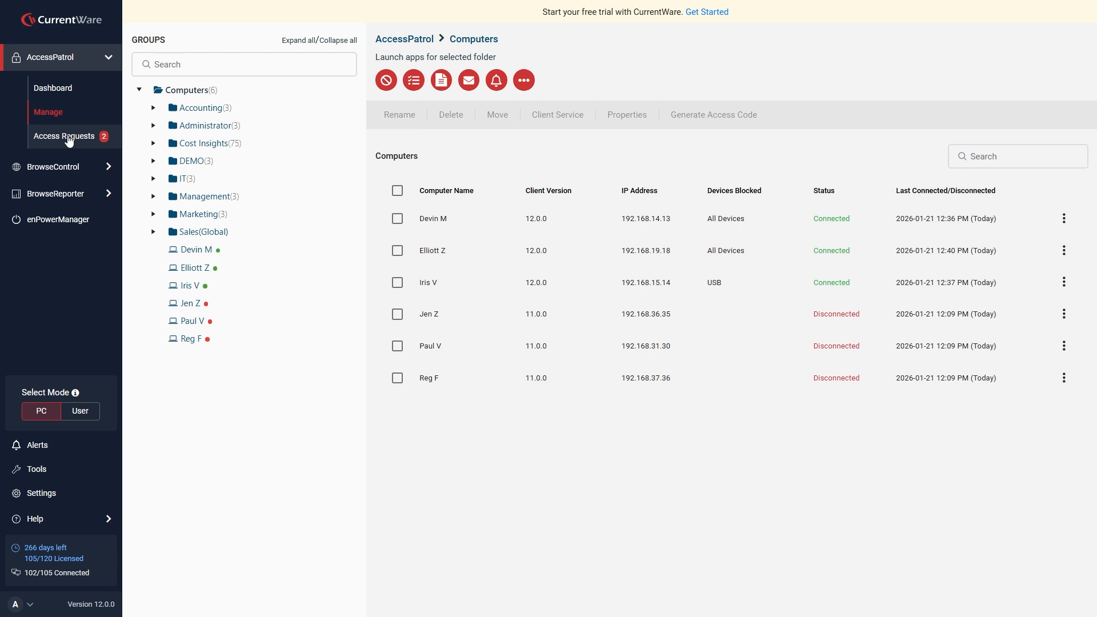
Open AccessPatrol's pending access requests and start a response to the 30-minute request
left_click(68, 138)
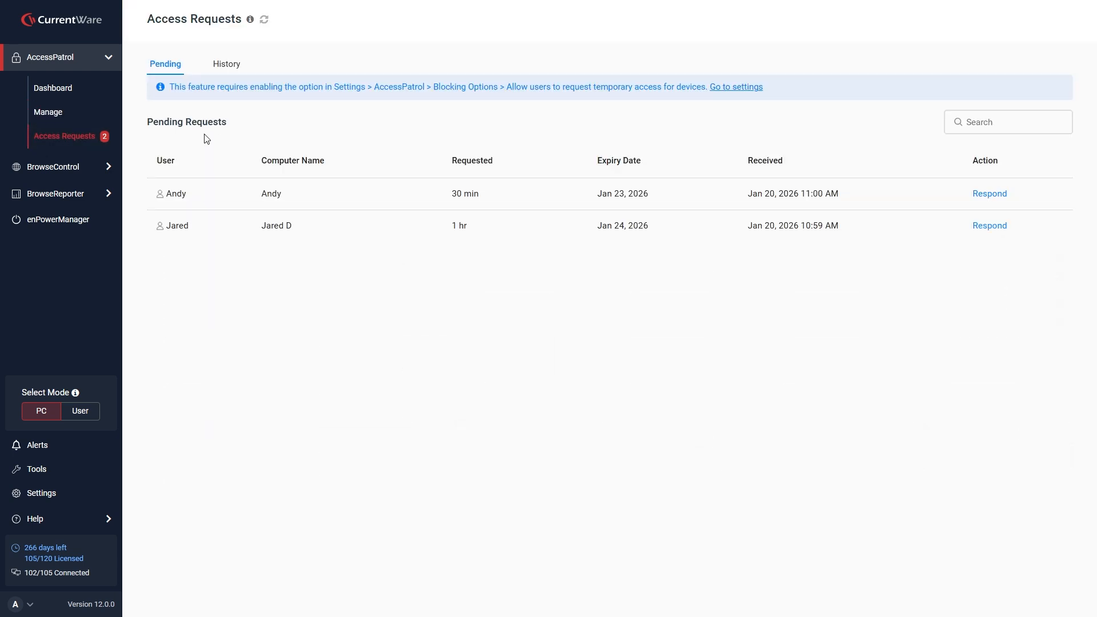
left_click(996, 200)
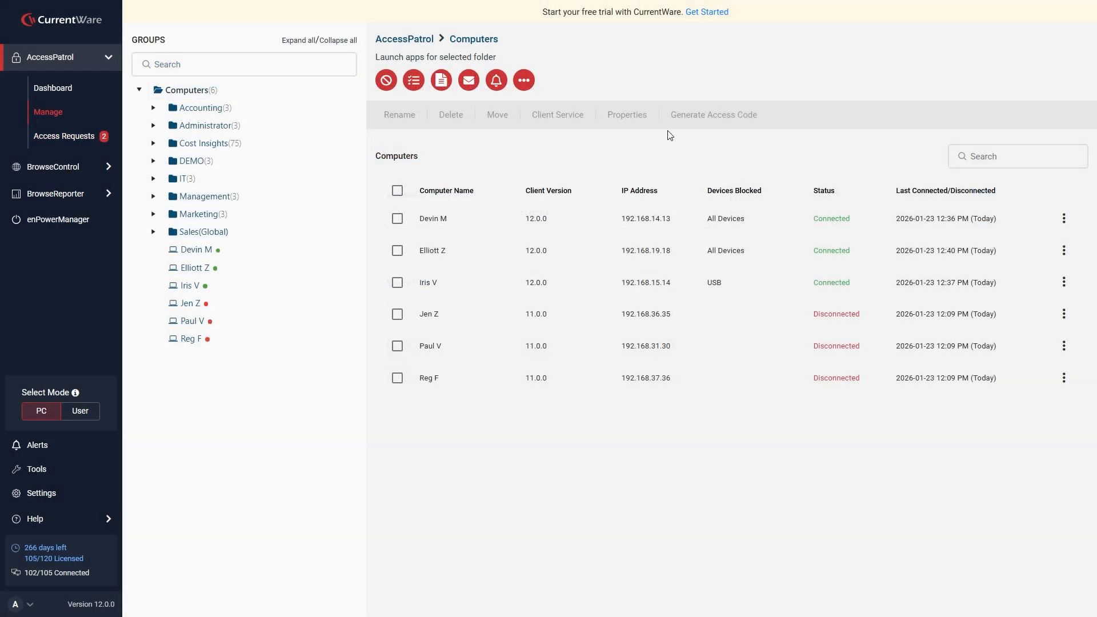
Generate a device access code for the first computer in the list, expiring 1/23/2026 with a one-hour duration, and copy it
left_click(398, 221)
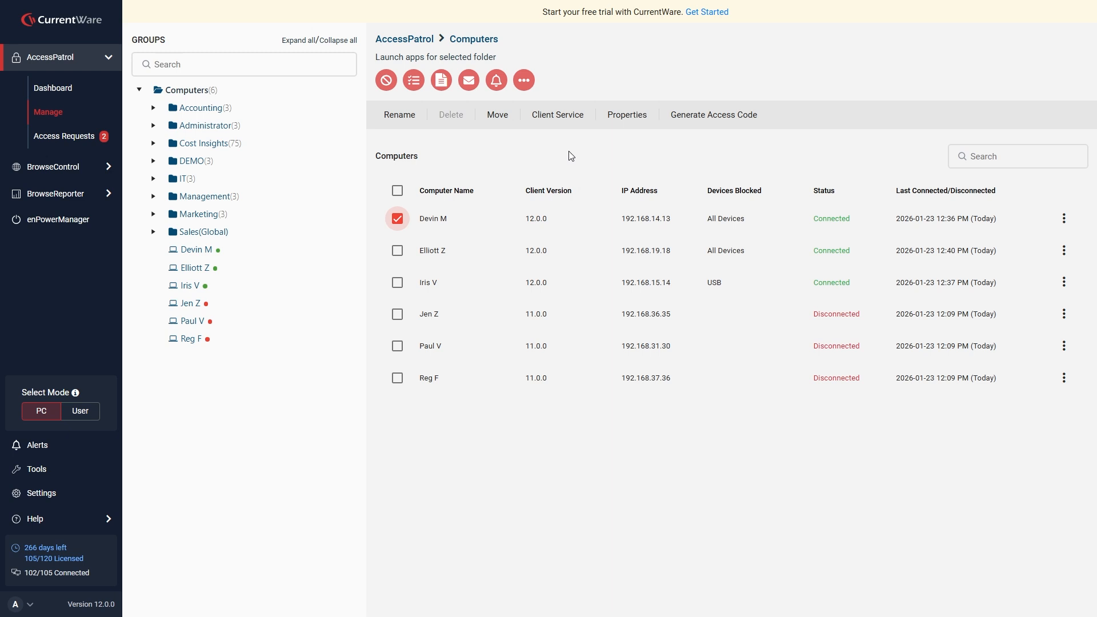
left_click(692, 117)
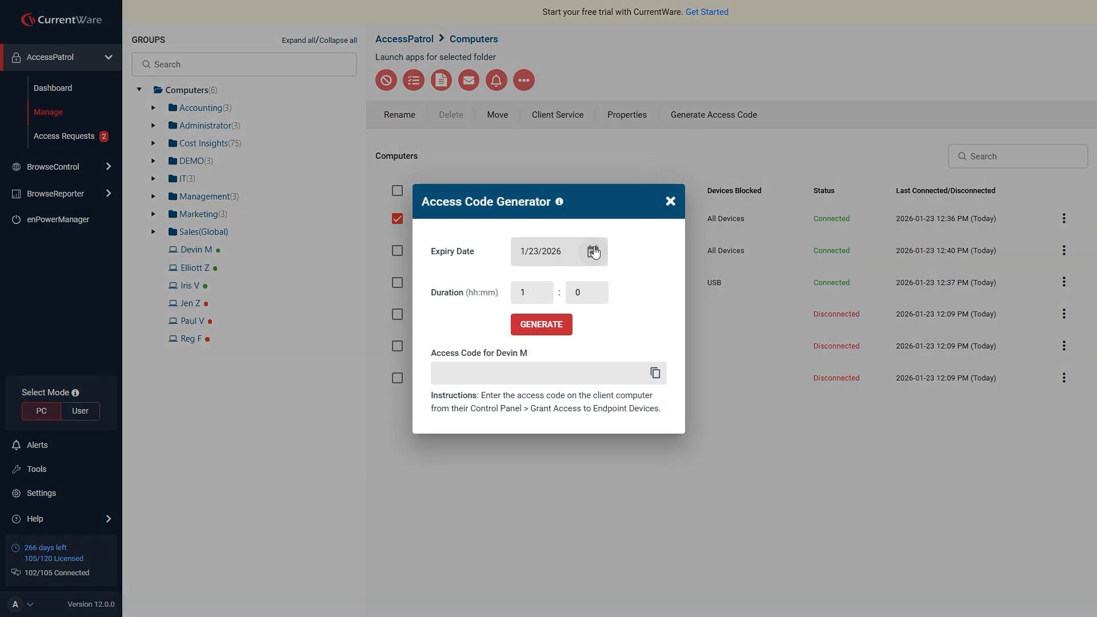
left_click(545, 332)
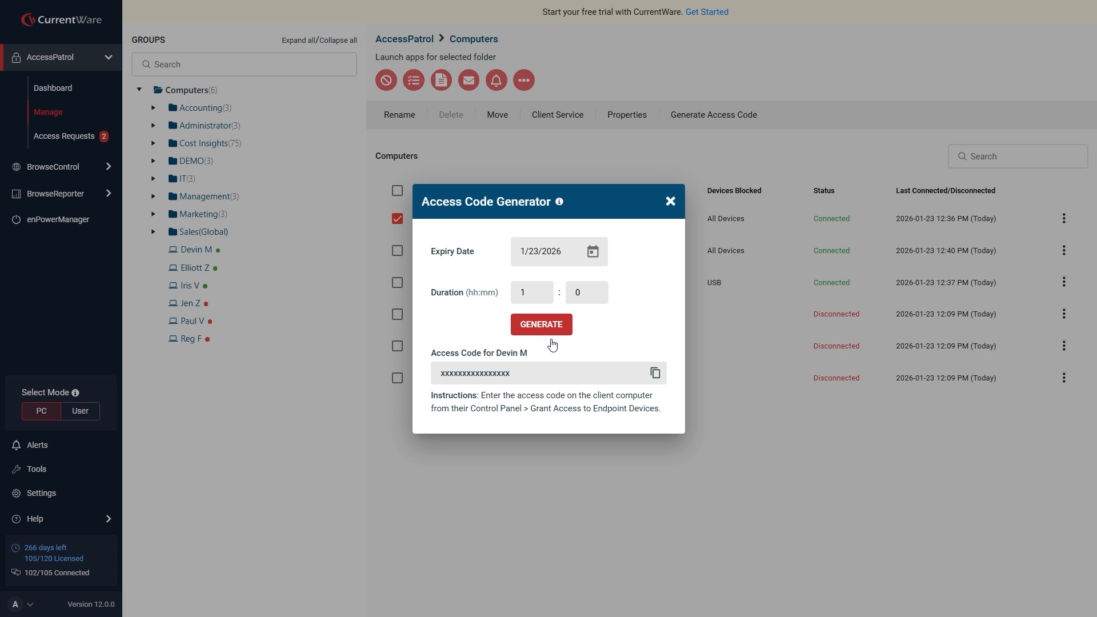
left_click(655, 374)
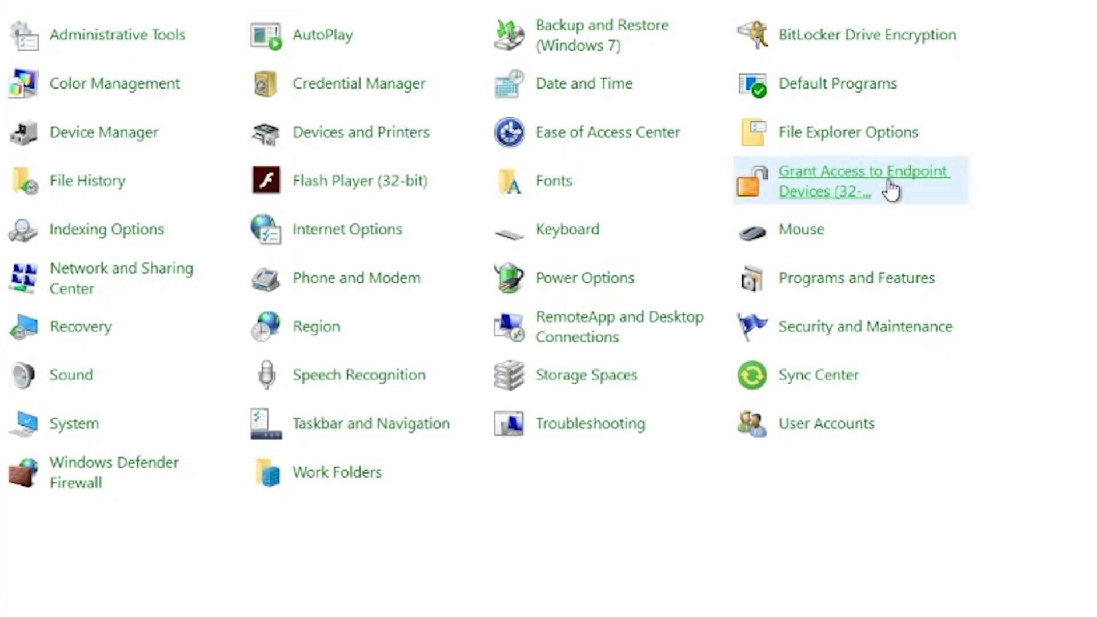
On the client computer, enter the access code in Grant Access to Endpoint Devices and unlock the devices
left_click(890, 190)
key("ctrl+v")
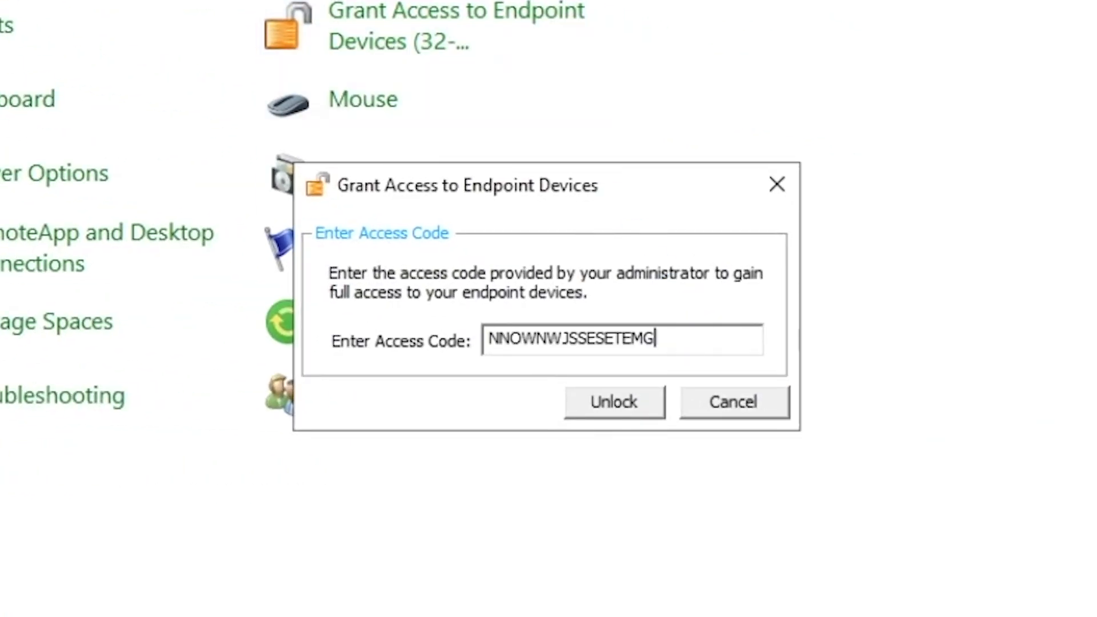
left_click(649, 413)
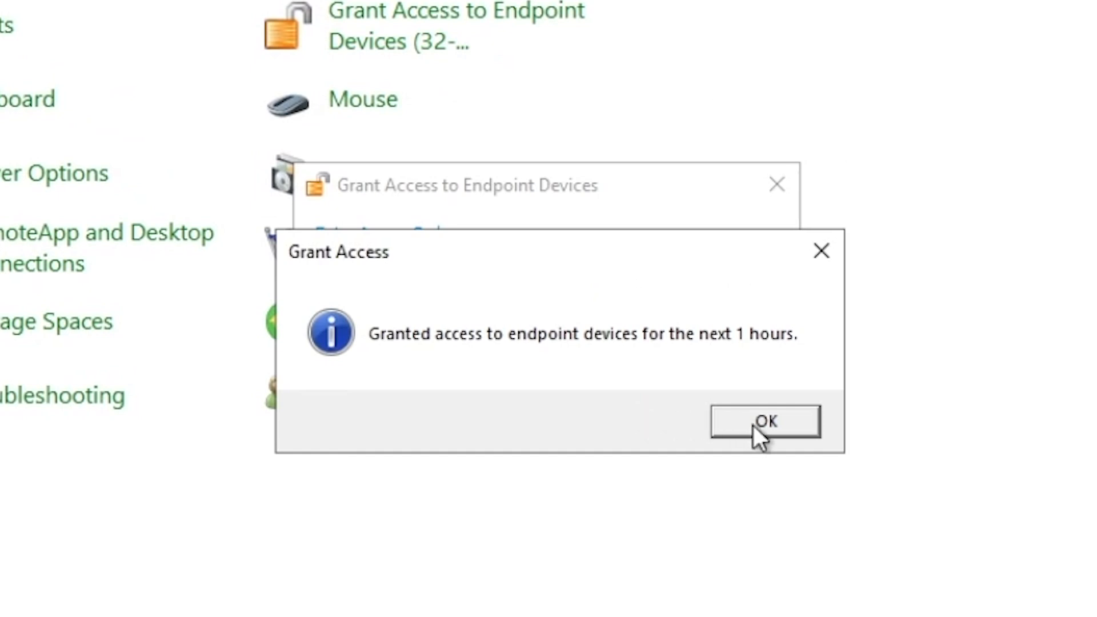
left_click(760, 423)
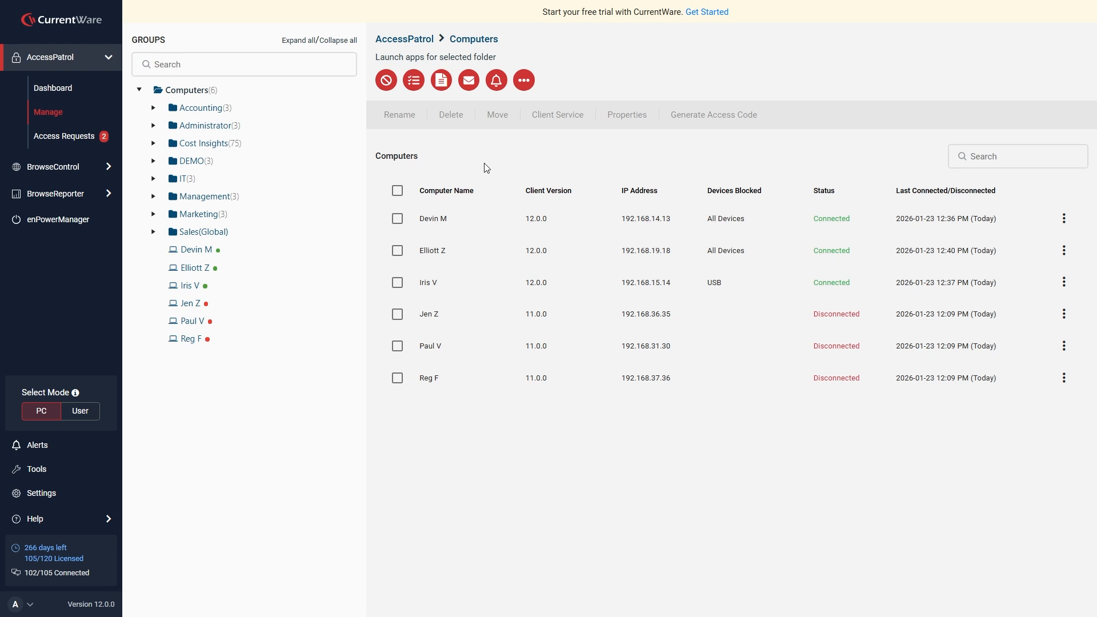
For the Computers group, add a daily device schedule giving Storage Devices full access from 9:00 AM to 5:00 PM
left_click(524, 80)
left_click(557, 110)
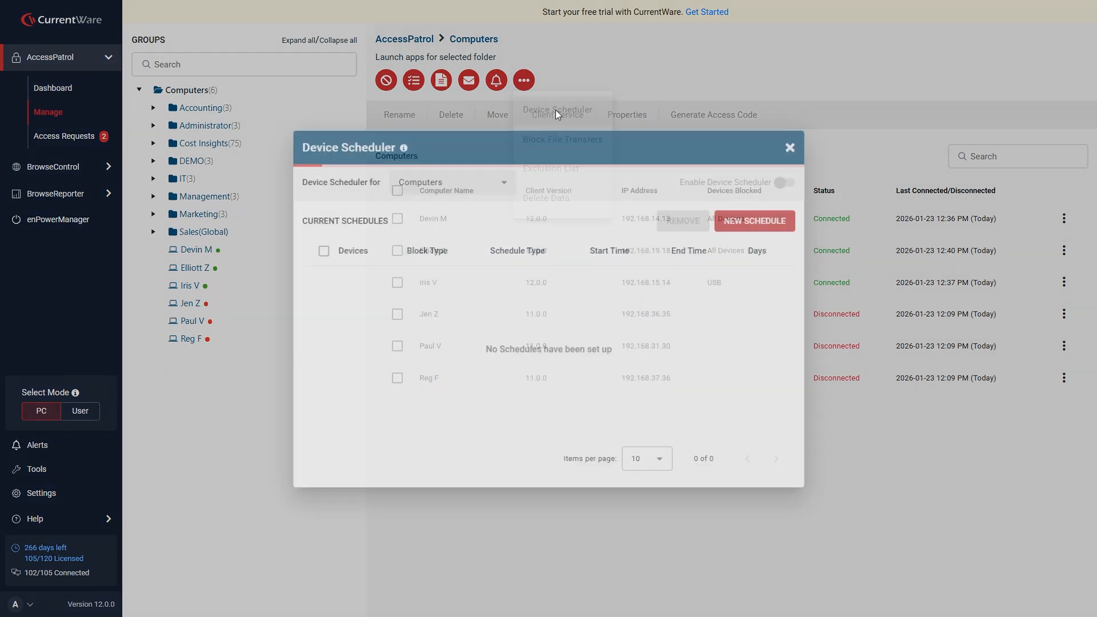
left_click(744, 223)
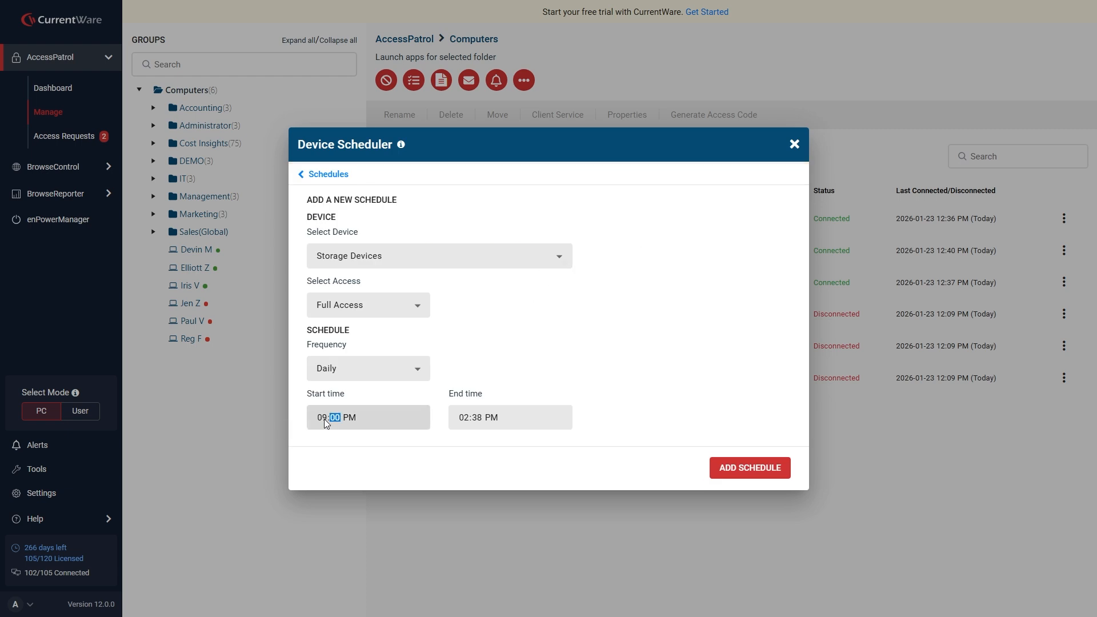
key("a")
key("Tab")
type("5")
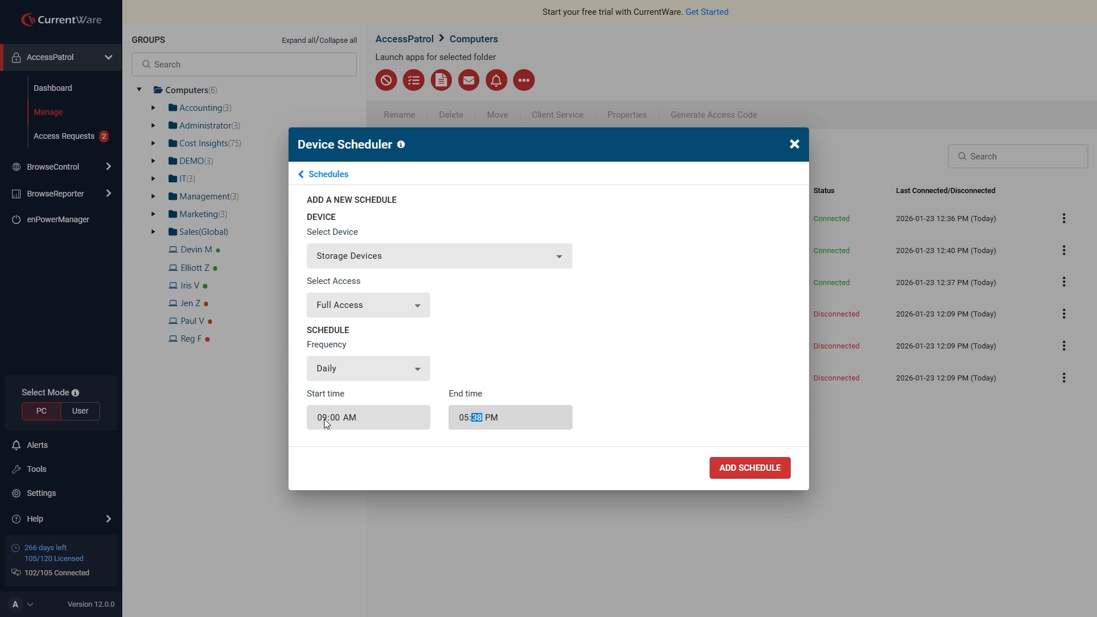
key("Tab")
left_click(759, 470)
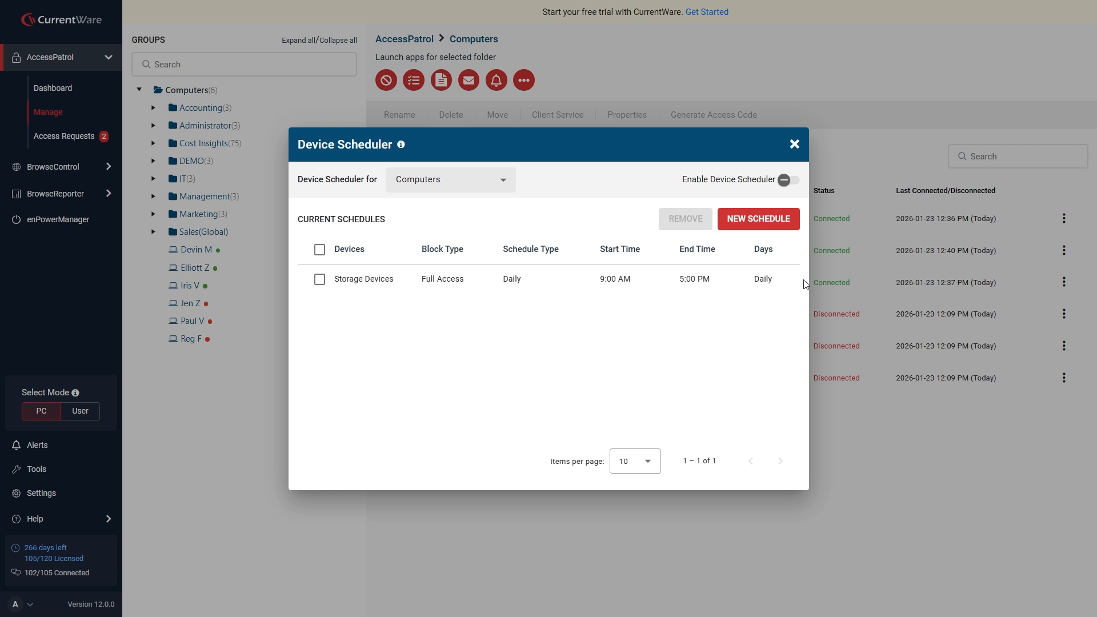
Enable the Device Scheduler for the Computers group and close its settings
left_click(791, 178)
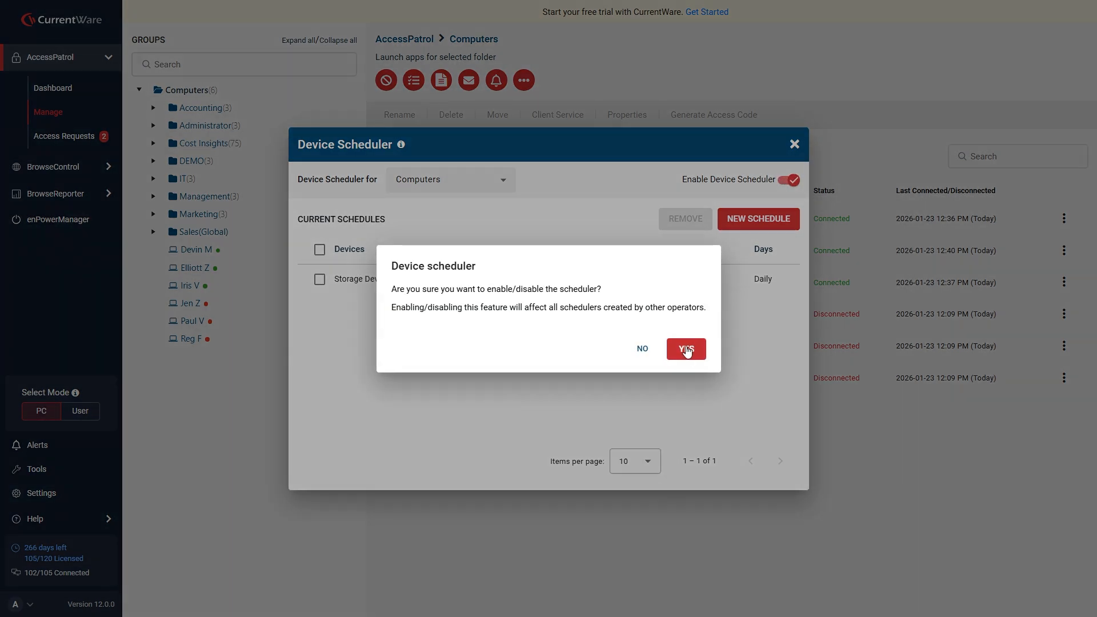
left_click(686, 349)
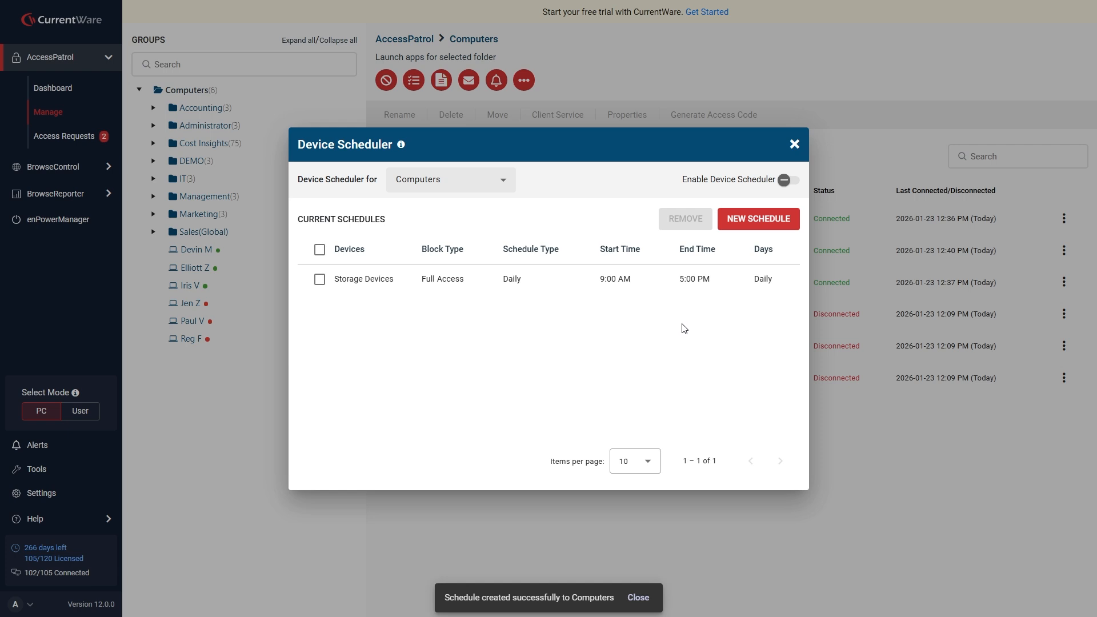
left_click(780, 180)
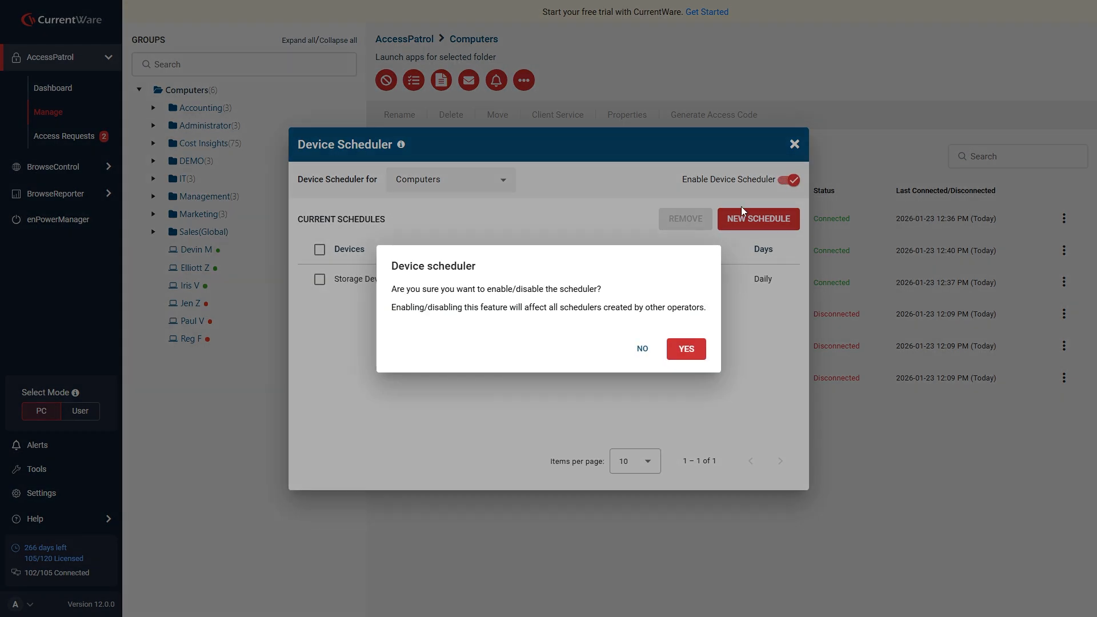
left_click(686, 350)
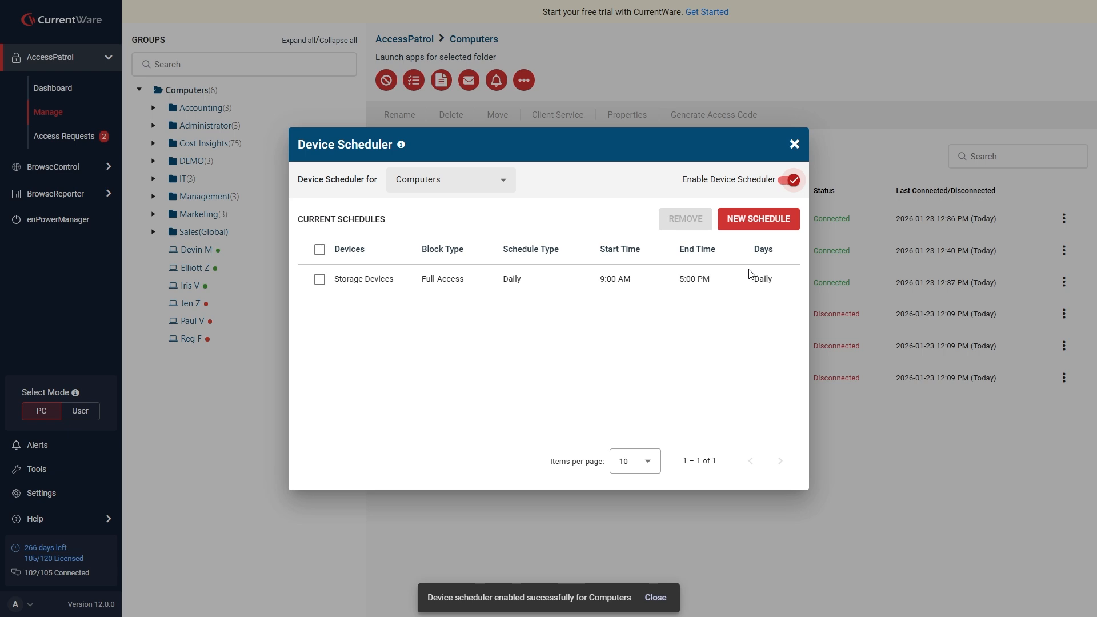
left_click(794, 145)
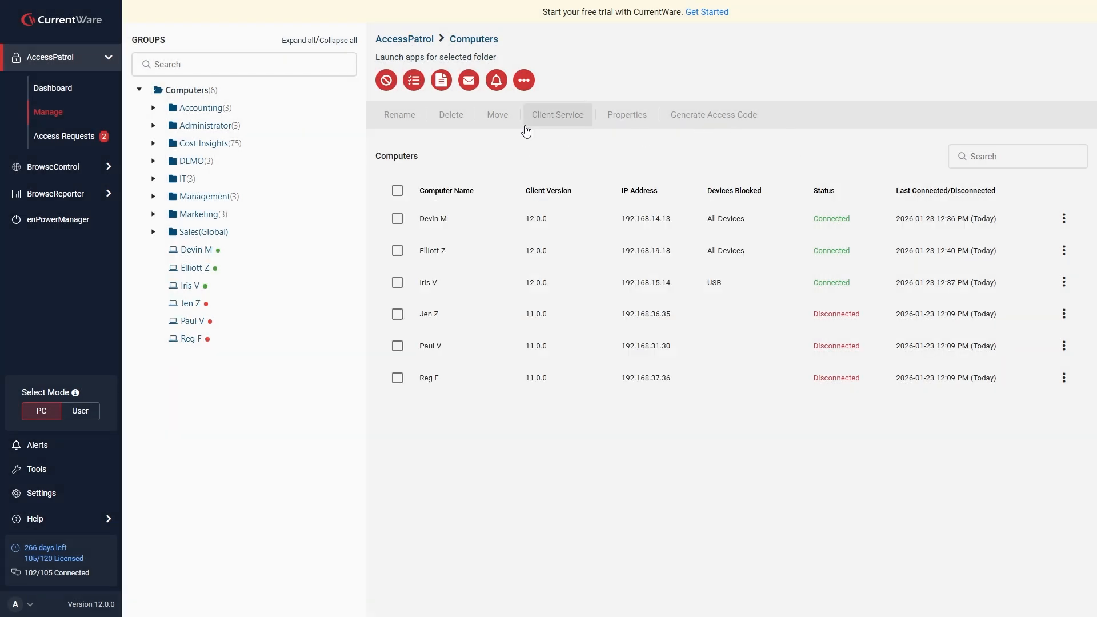
Switch file transfer blocking for the Computers group to the Blocked List and apply the change
left_click(523, 81)
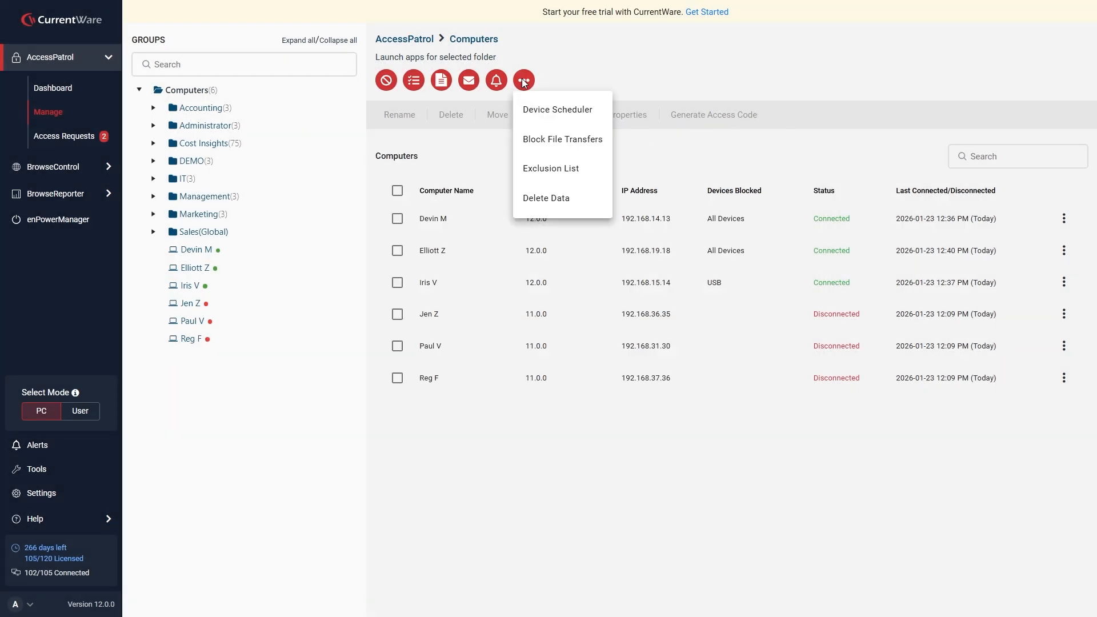
left_click(600, 152)
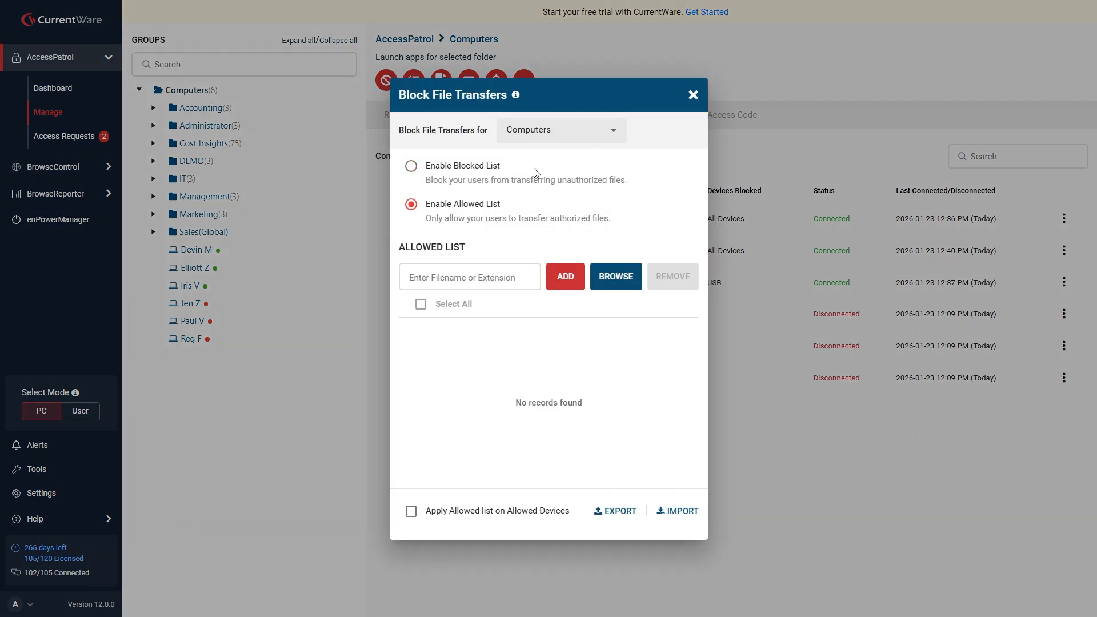
left_click(474, 167)
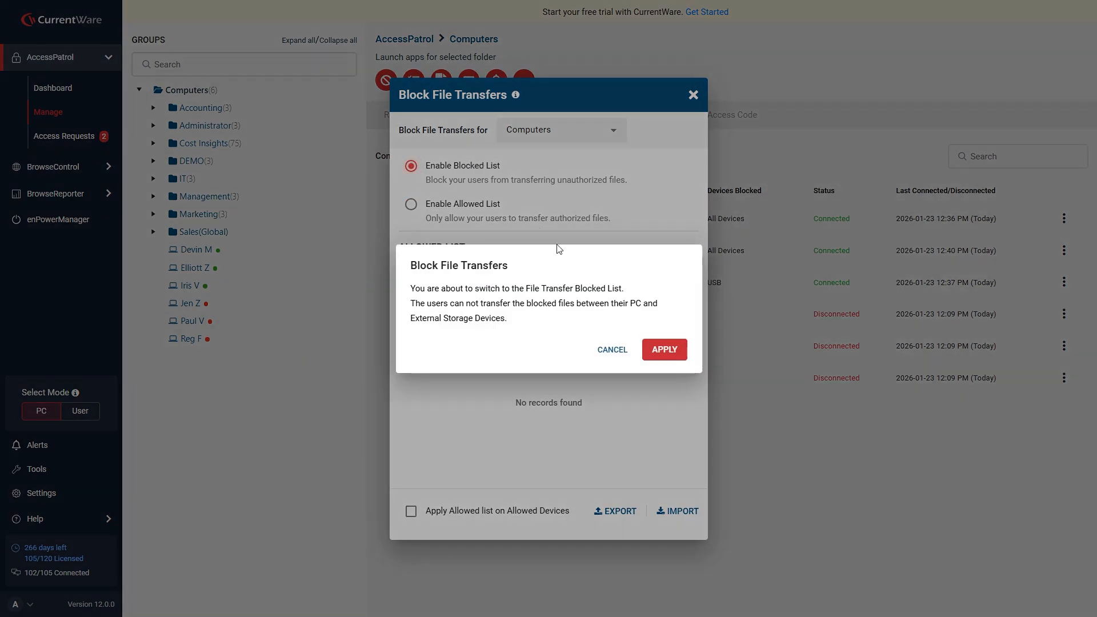
left_click(669, 353)
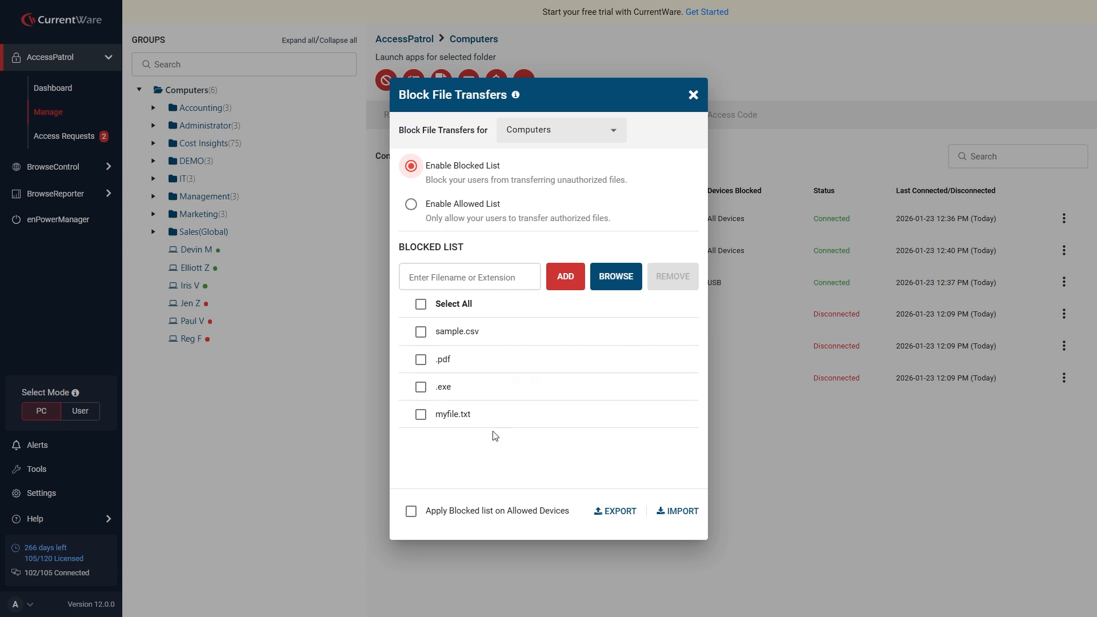
Add example.exe to the file transfer Blocked List and close the settings
left_click(489, 280)
type("example.exe")
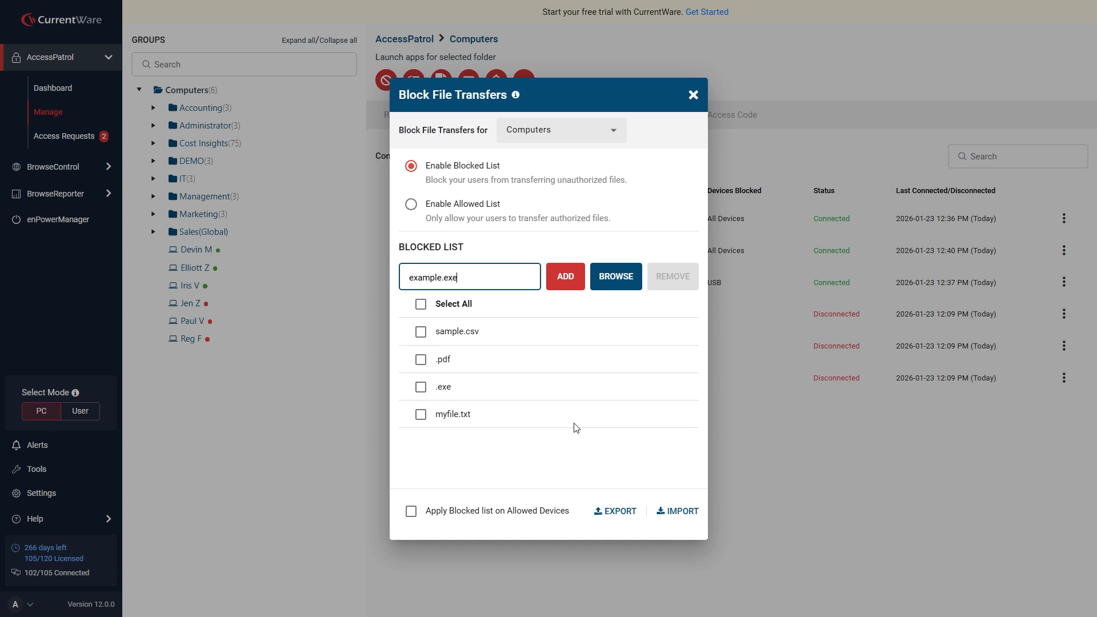
key("Return")
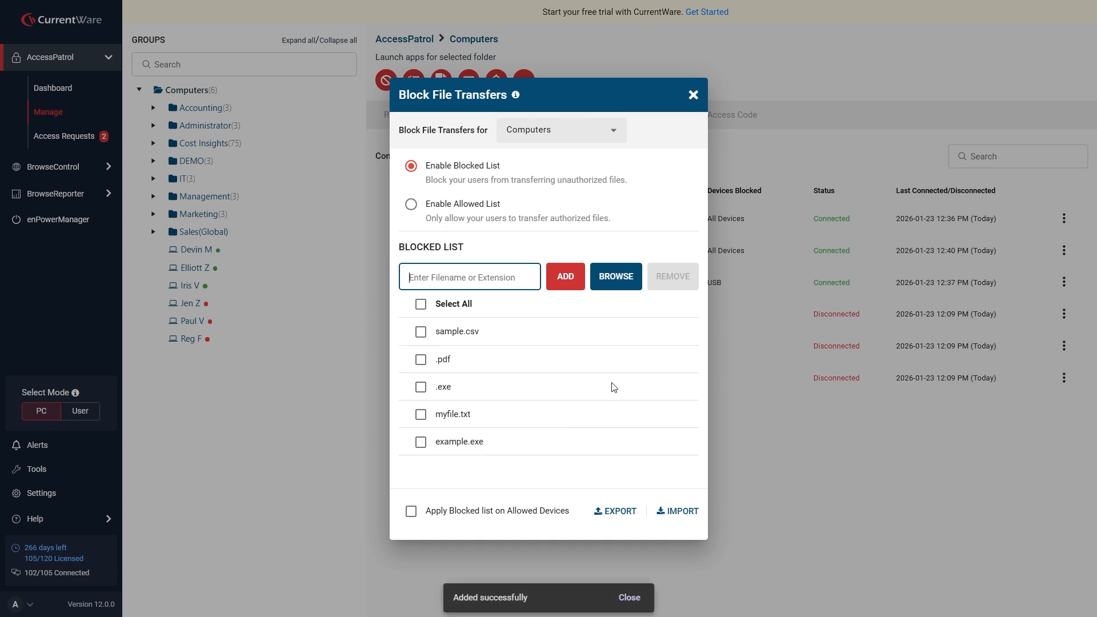
left_click(692, 96)
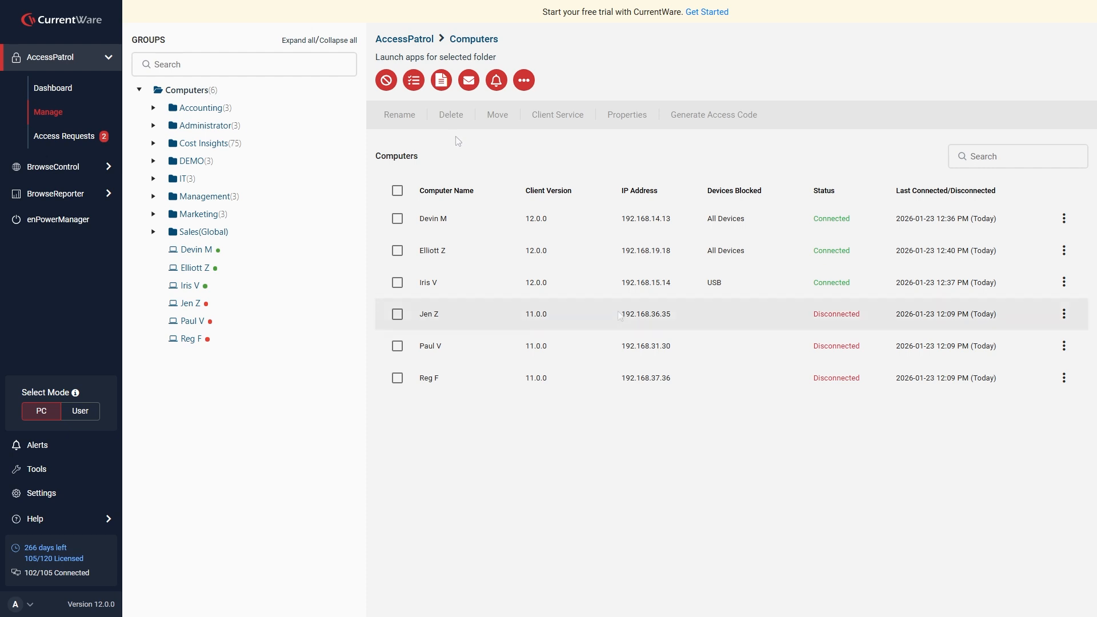
Open the report setup and review the available report types, keeping File Operations History
left_click(448, 84)
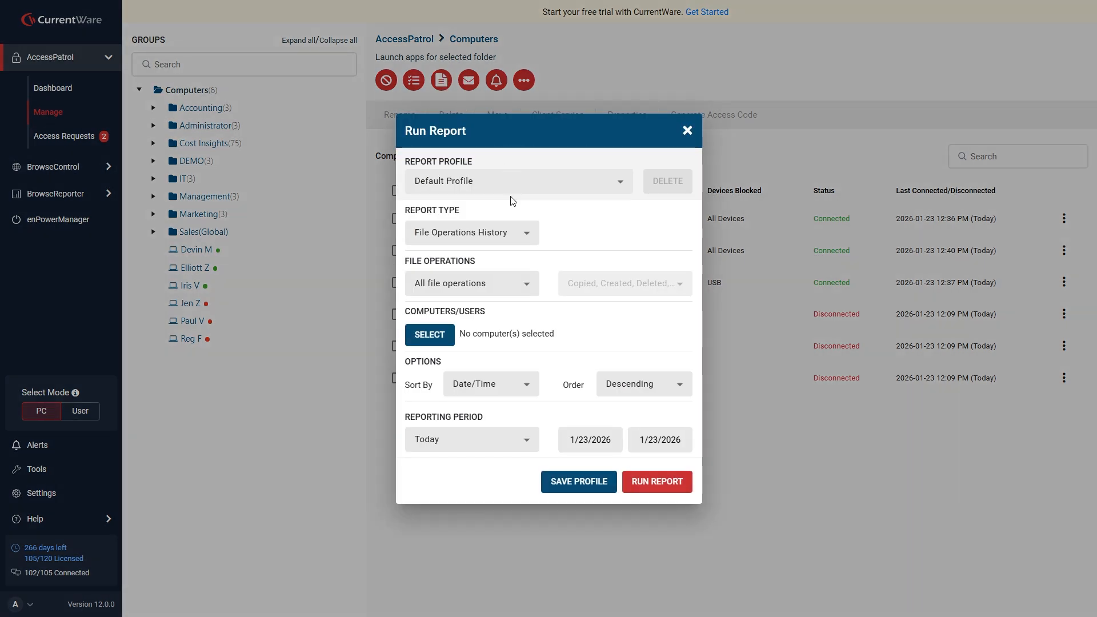
left_click(529, 240)
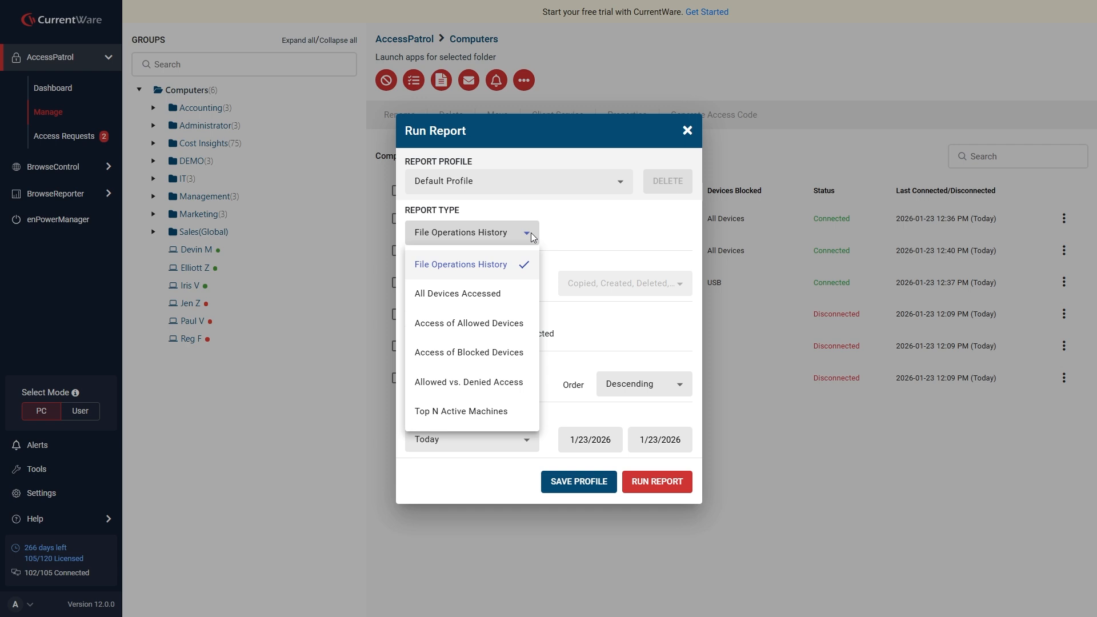
left_click(530, 232)
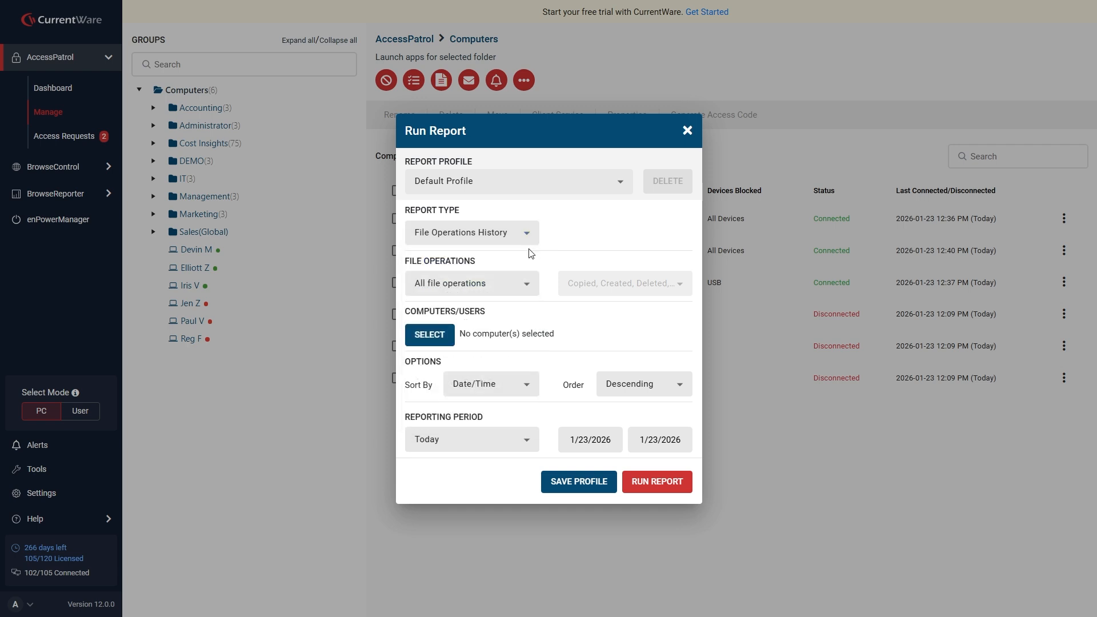
Try the Include only filter for the report's file operations and restore All file operations
left_click(526, 285)
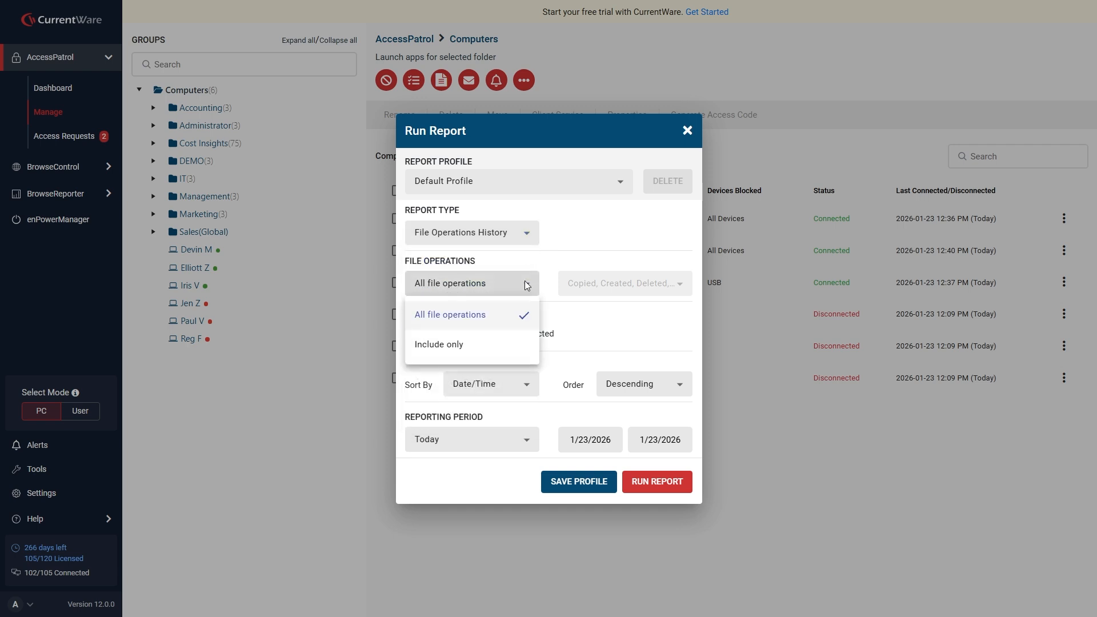
left_click(525, 344)
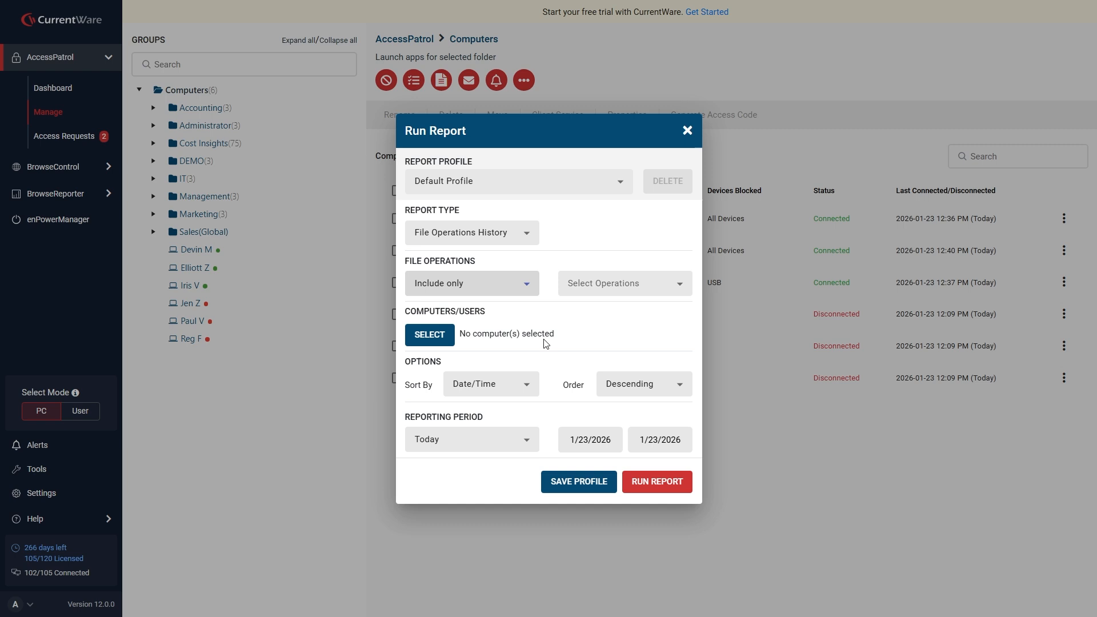
left_click(645, 284)
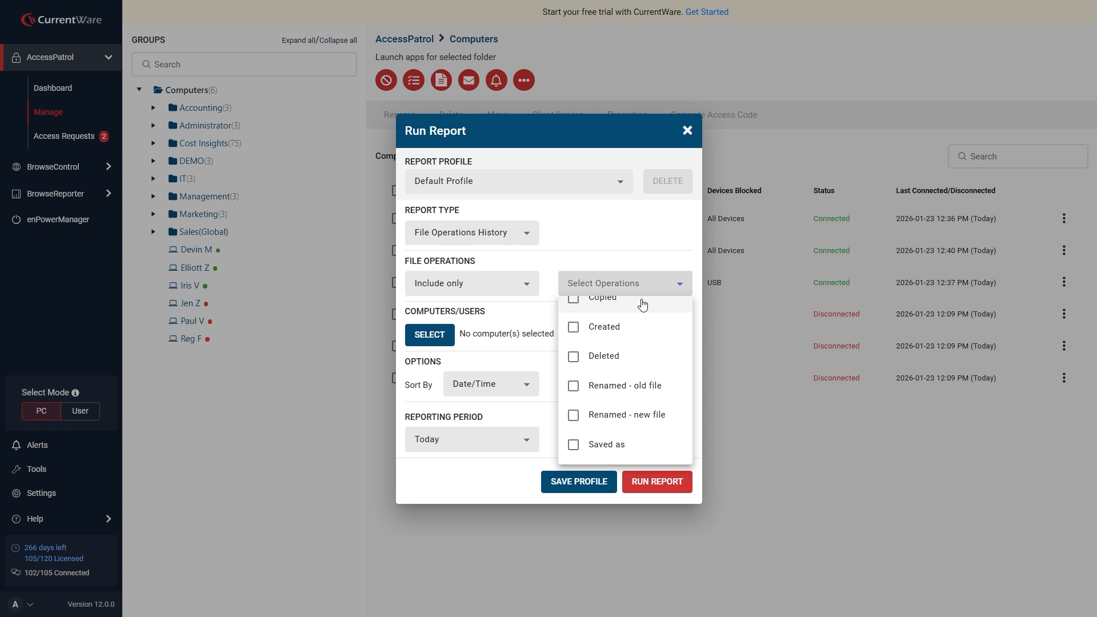
scroll(639, 318, "up", 1)
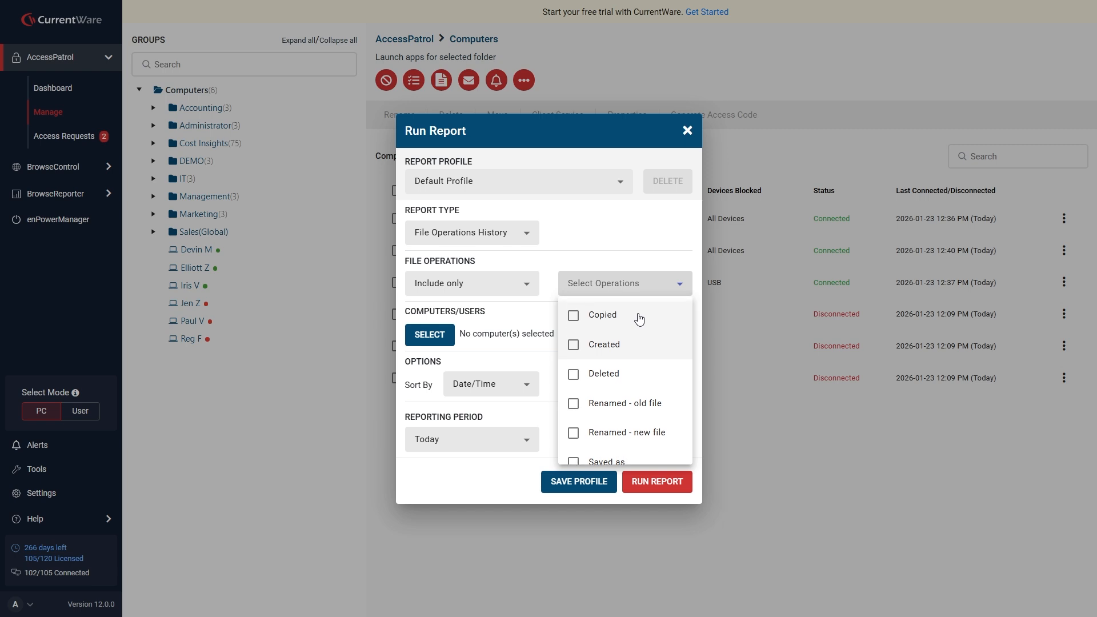
left_click(581, 279)
left_click(514, 283)
left_click(519, 318)
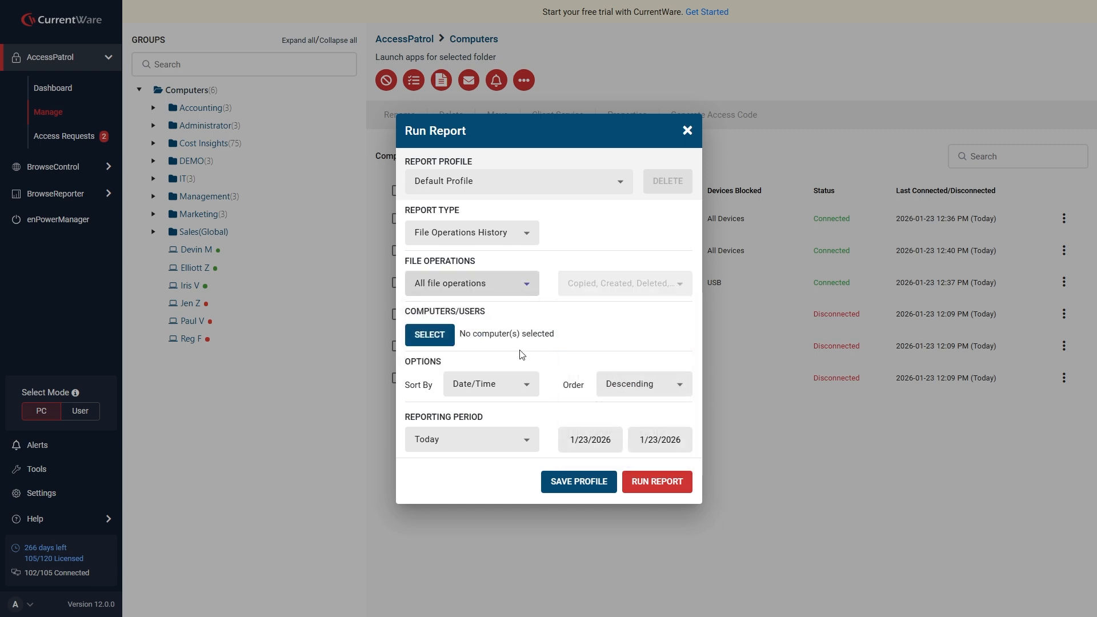
Include the entire Computers group with all its users in the report
left_click(417, 336)
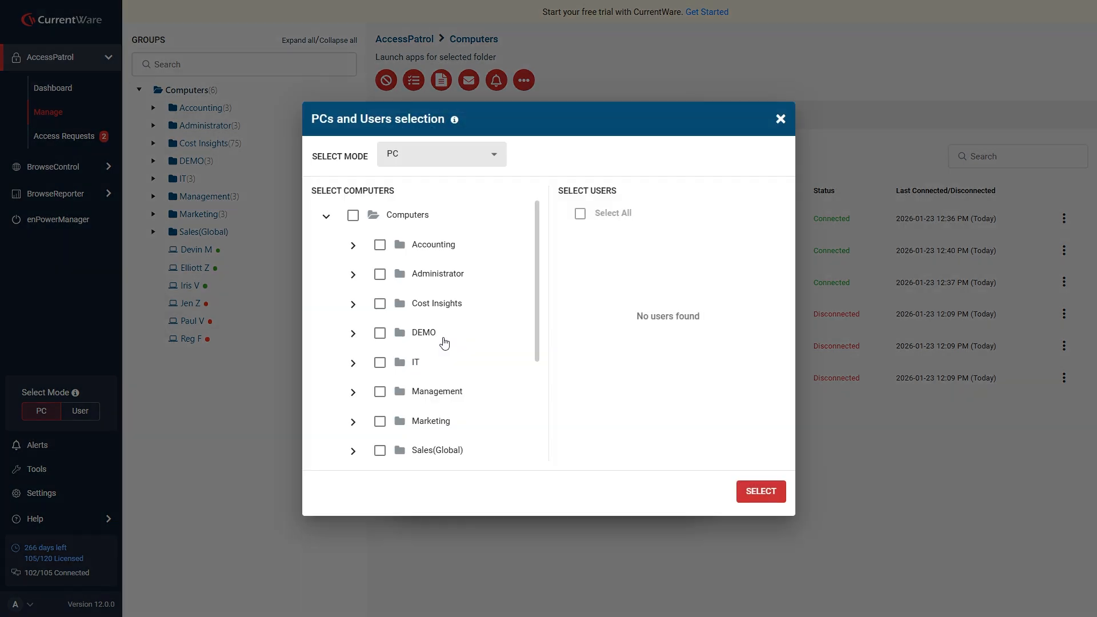
left_click(352, 215)
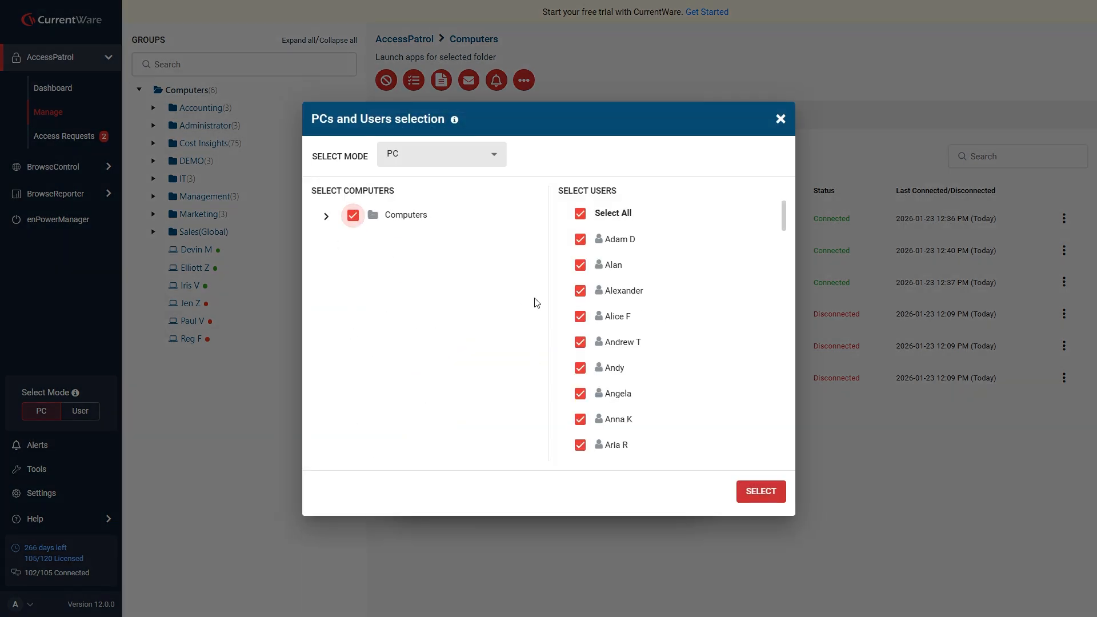
left_click(761, 494)
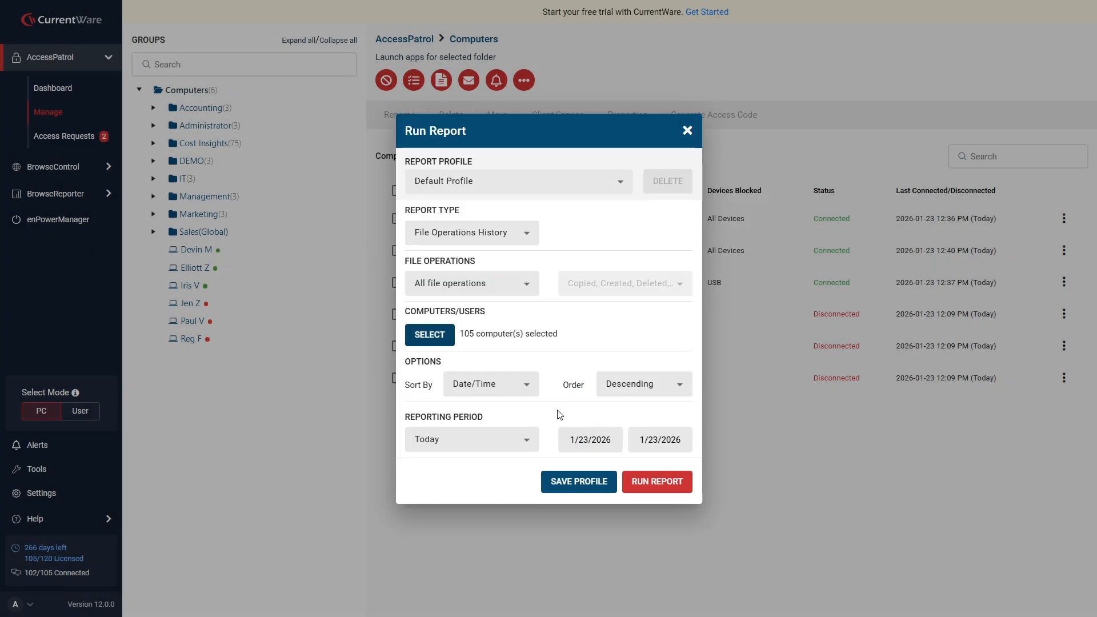
Keep the reporting period at Today and run the File Operations History report
left_click(531, 437)
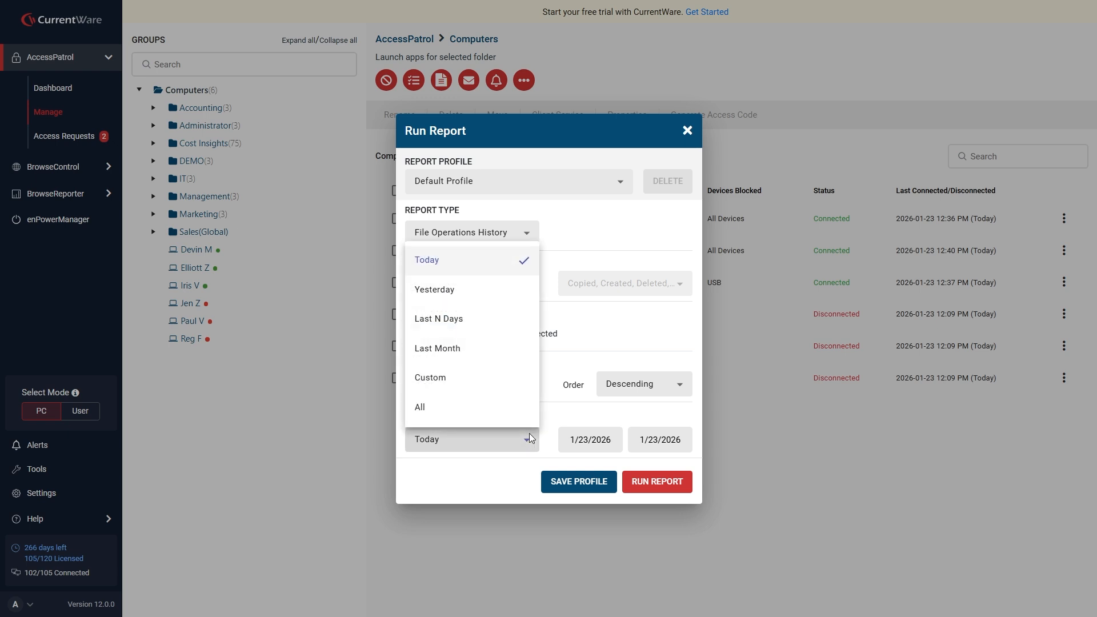
left_click(530, 438)
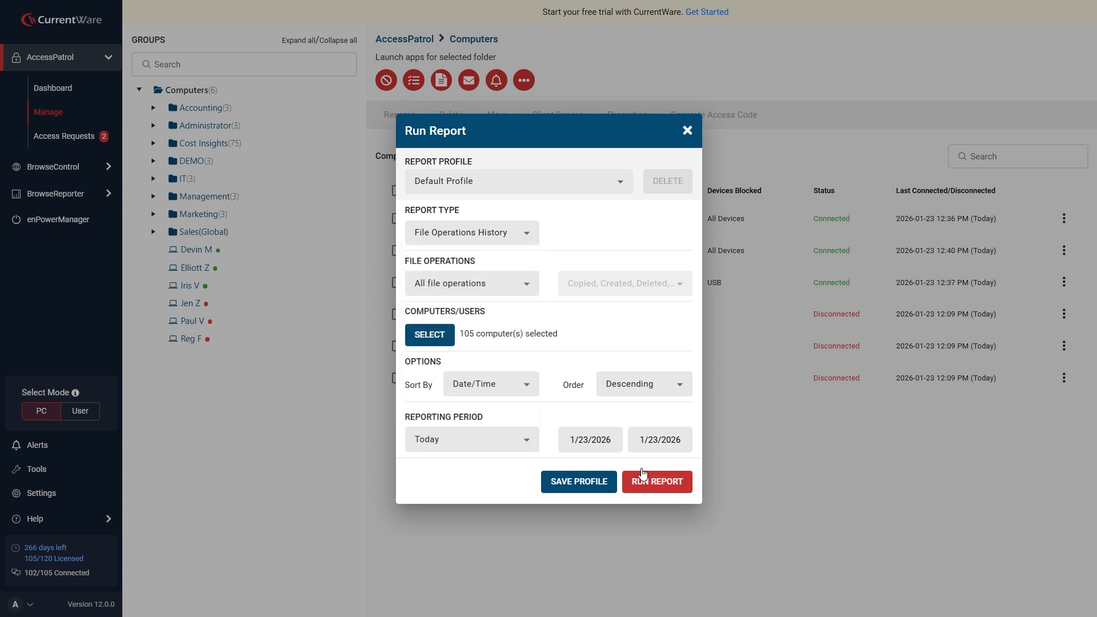
left_click(659, 489)
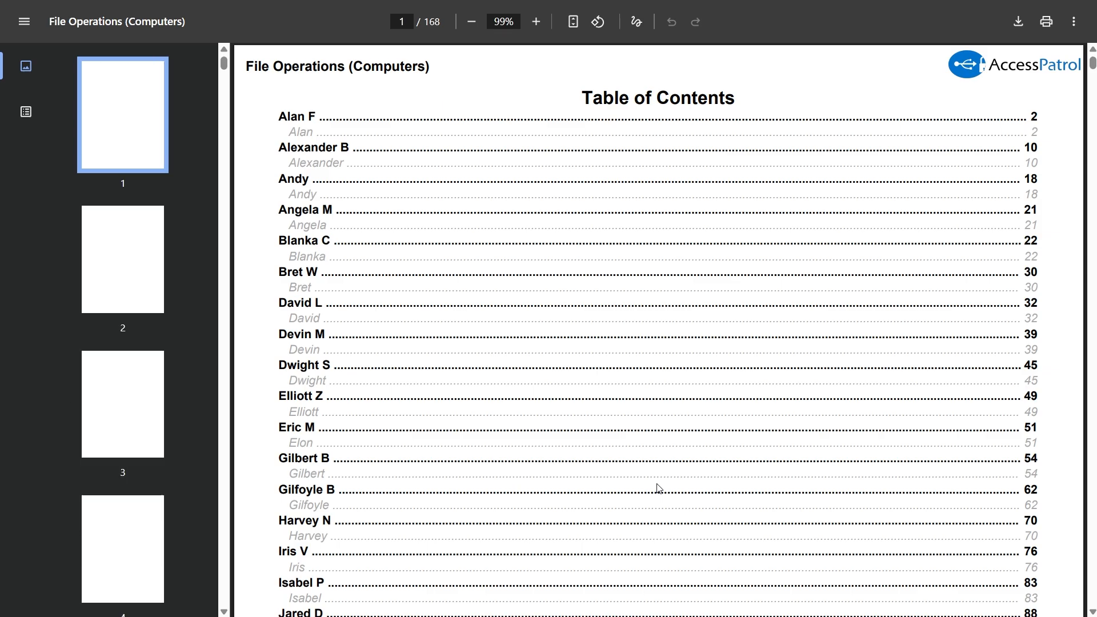
Examine the File Operations report's actions, file names, sizes, and source and destination paths across the first computer's pages
scroll(658, 488, "down", 20)
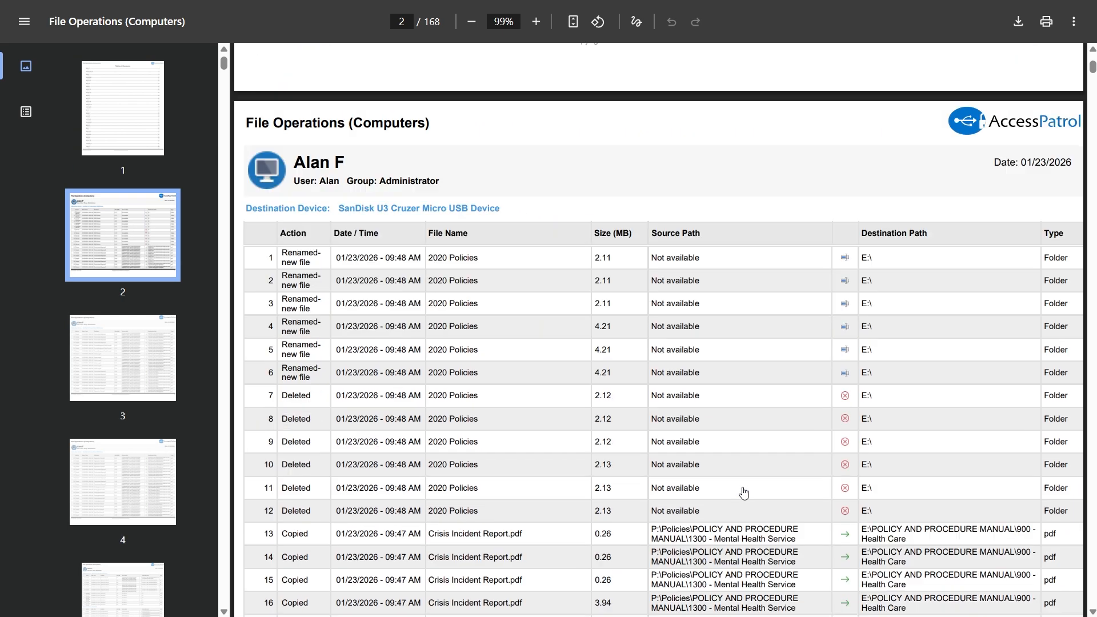
scroll(744, 491, "up", 1)
scroll(744, 492, "up", 1)
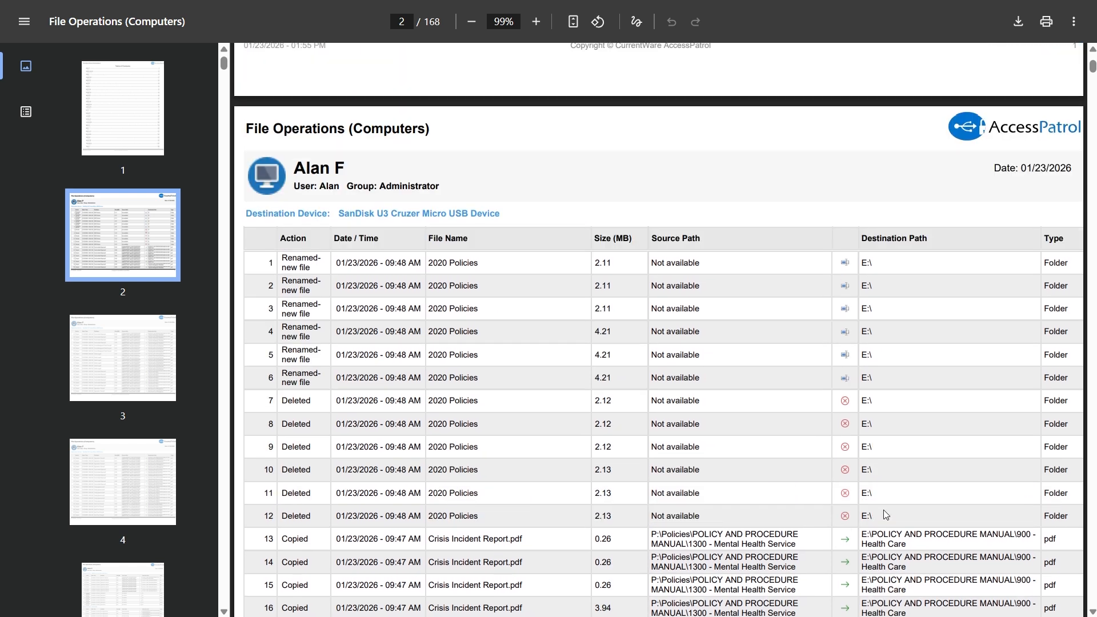
scroll(886, 515, "down", 1)
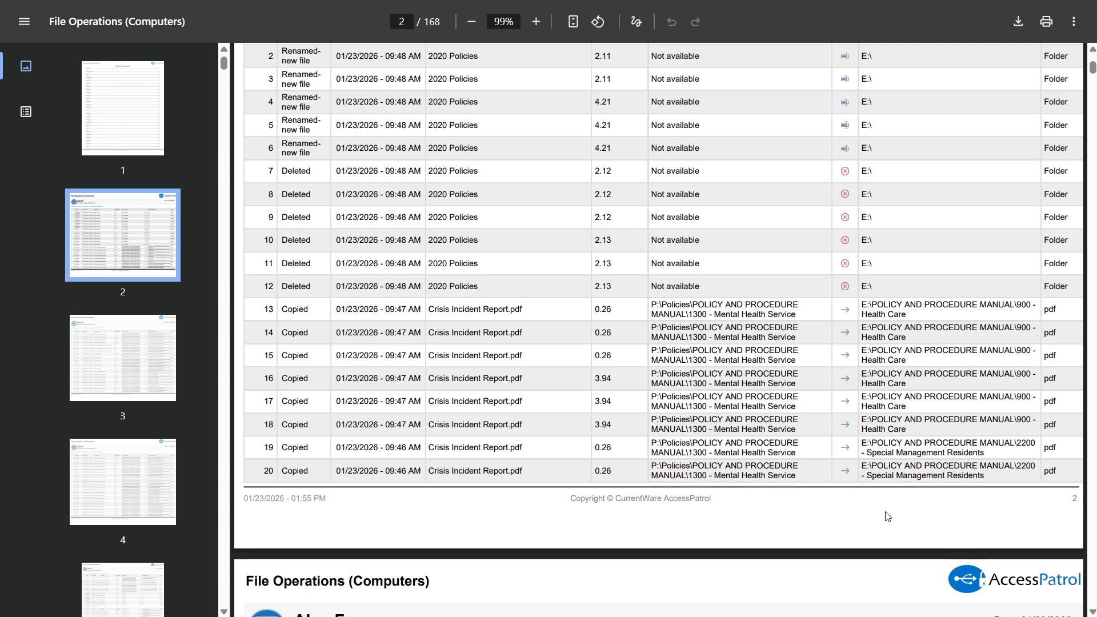
scroll(885, 514, "down", 4)
scroll(886, 517, "down", 3)
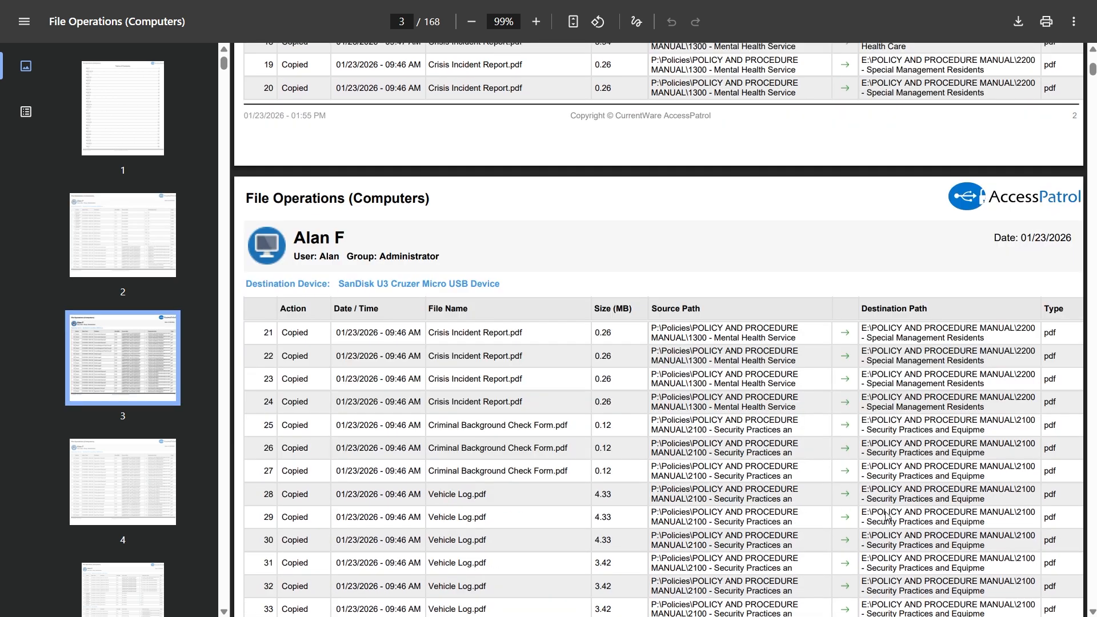
scroll(887, 515, "down", 2)
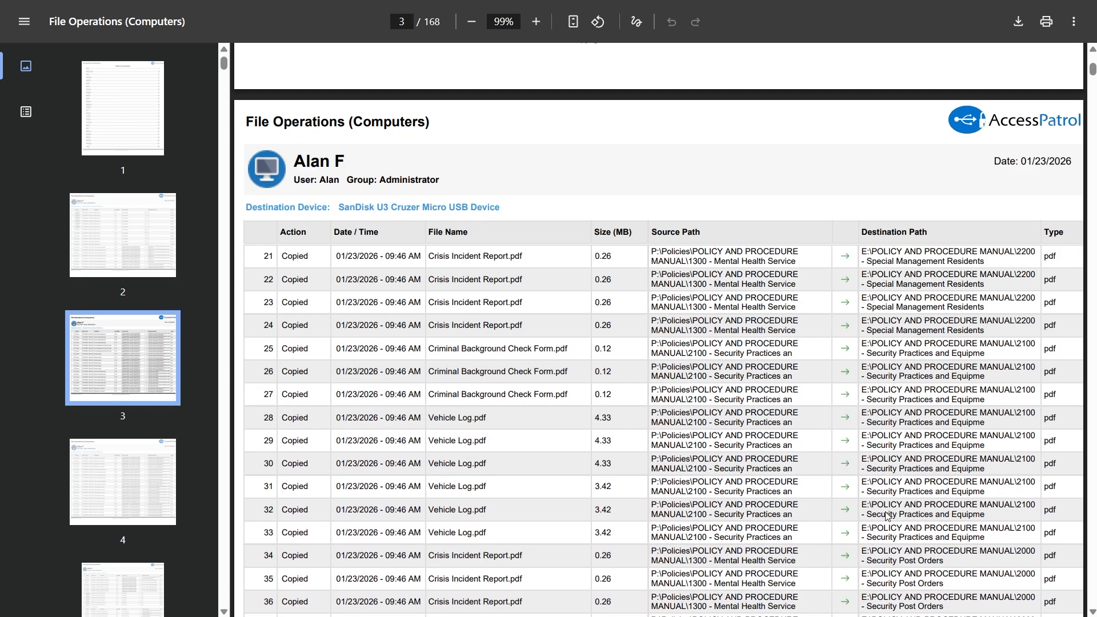
scroll(886, 516, "down", 2)
scroll(886, 516, "down", 10)
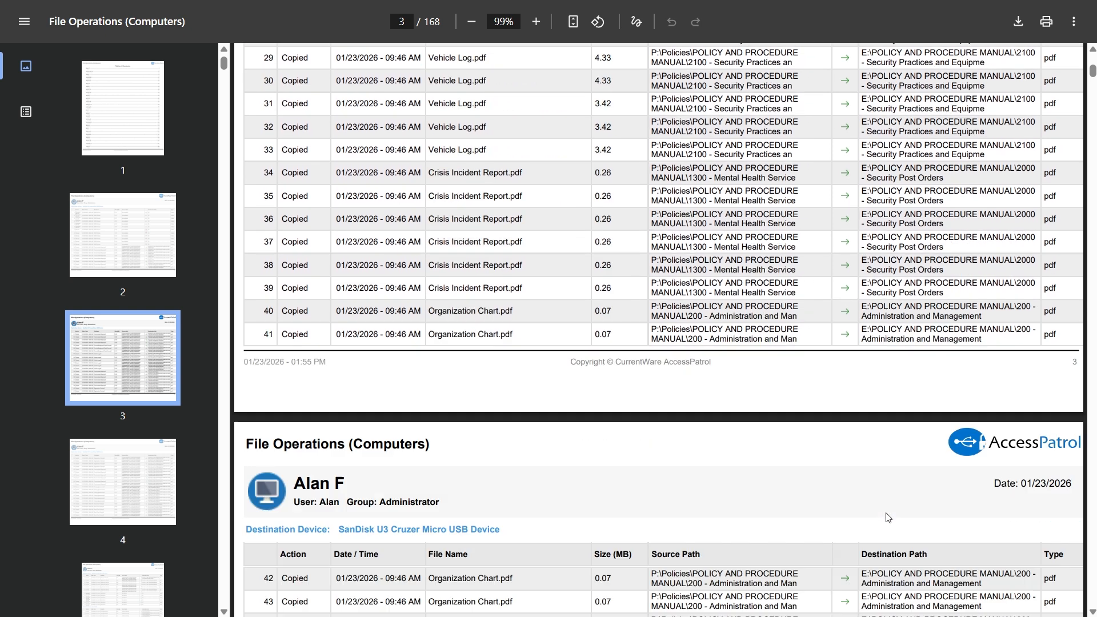
scroll(891, 524, "down", 6)
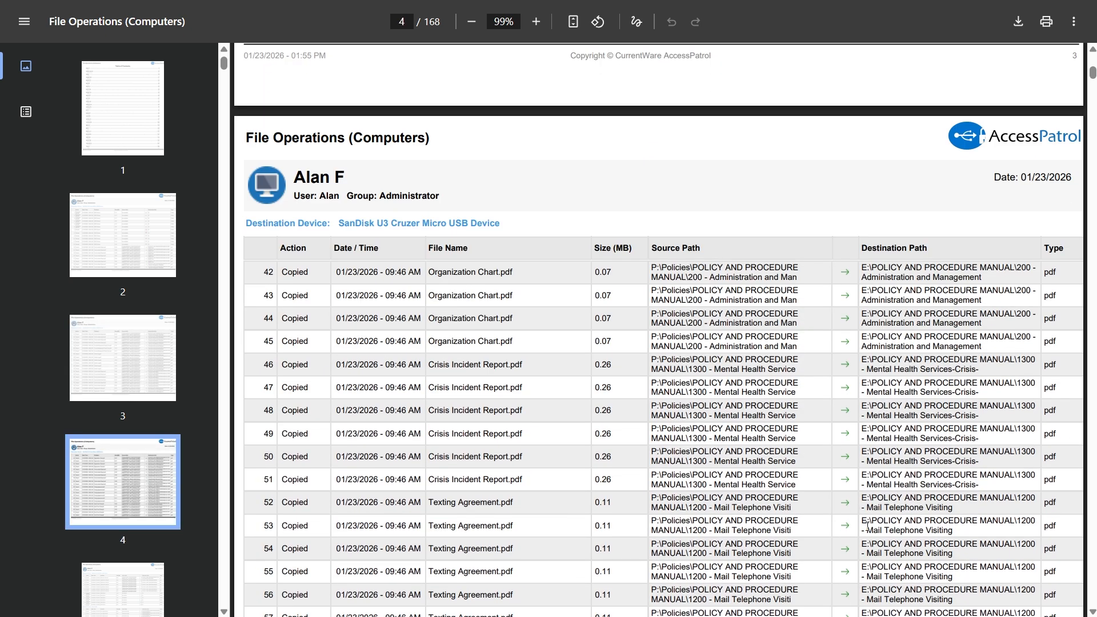
scroll(867, 527, "down", 2)
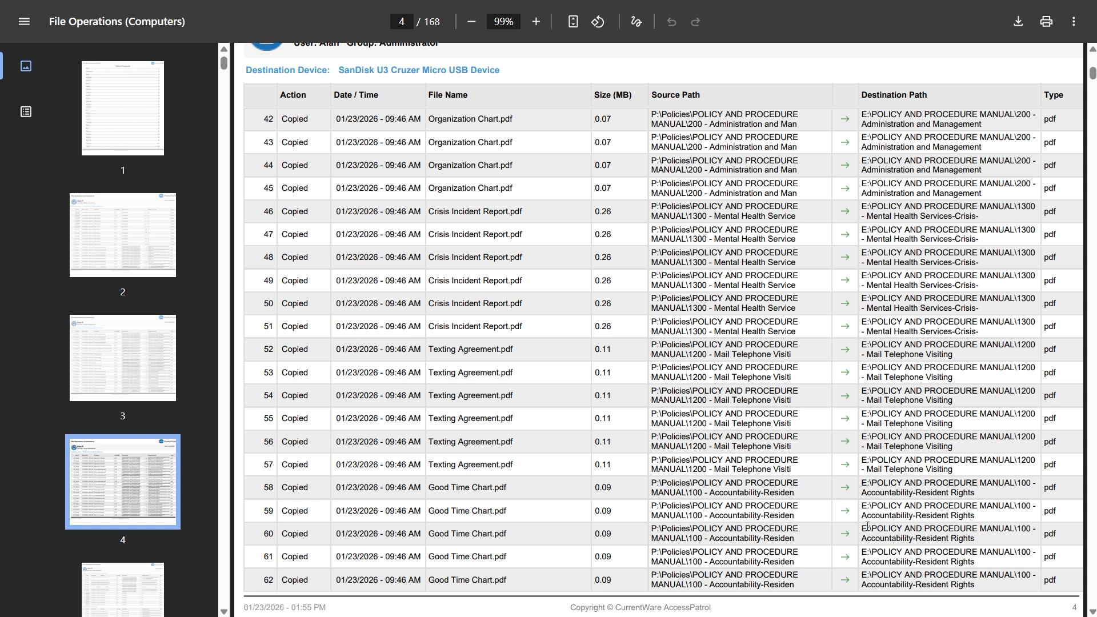
scroll(868, 527, "down", 4)
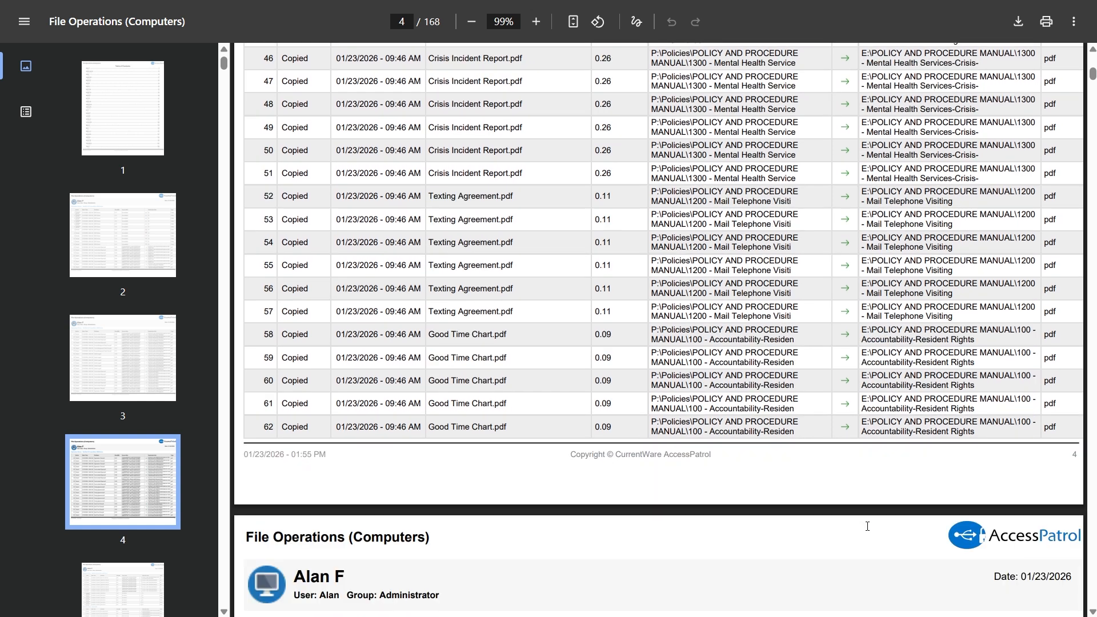
scroll(867, 526, "down", 12)
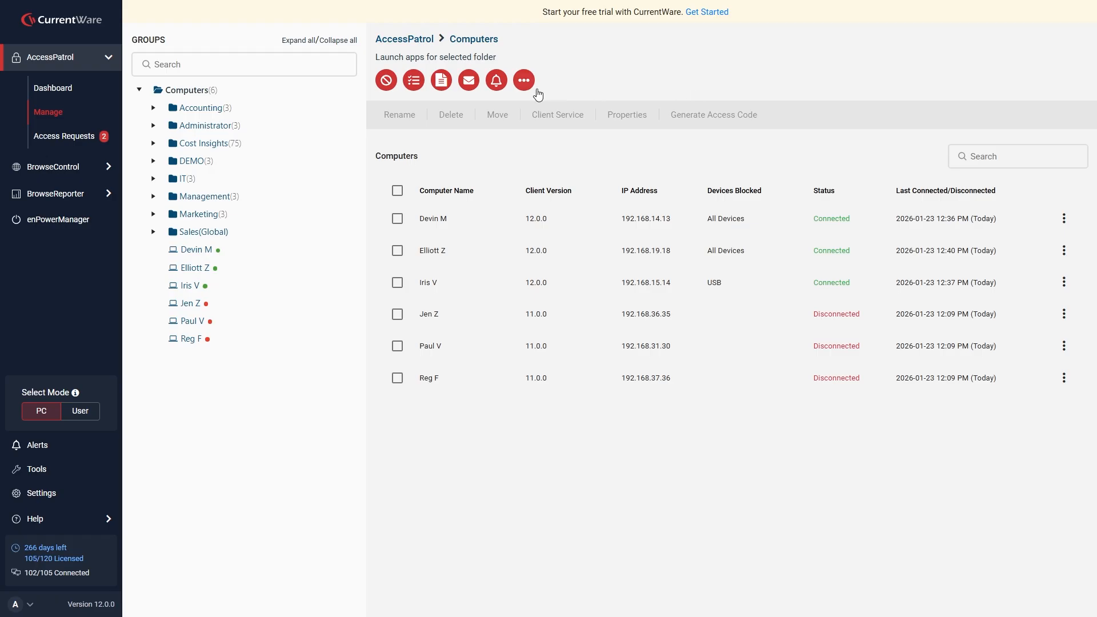
Open the Exclusion List for the Computers group and view its device and file exclusion settings
left_click(524, 80)
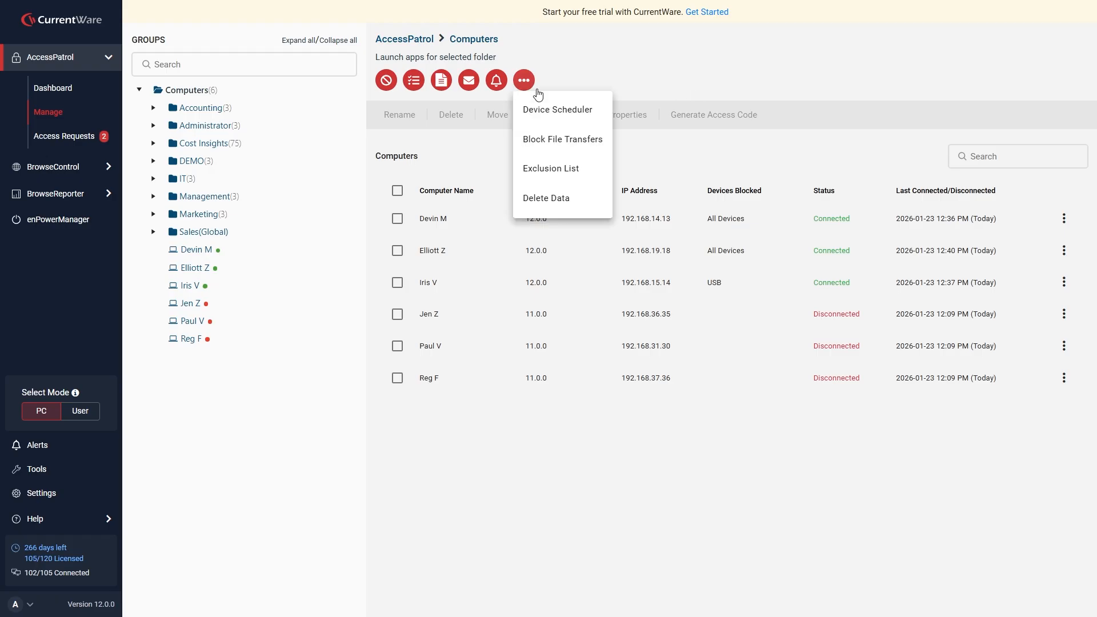
left_click(584, 171)
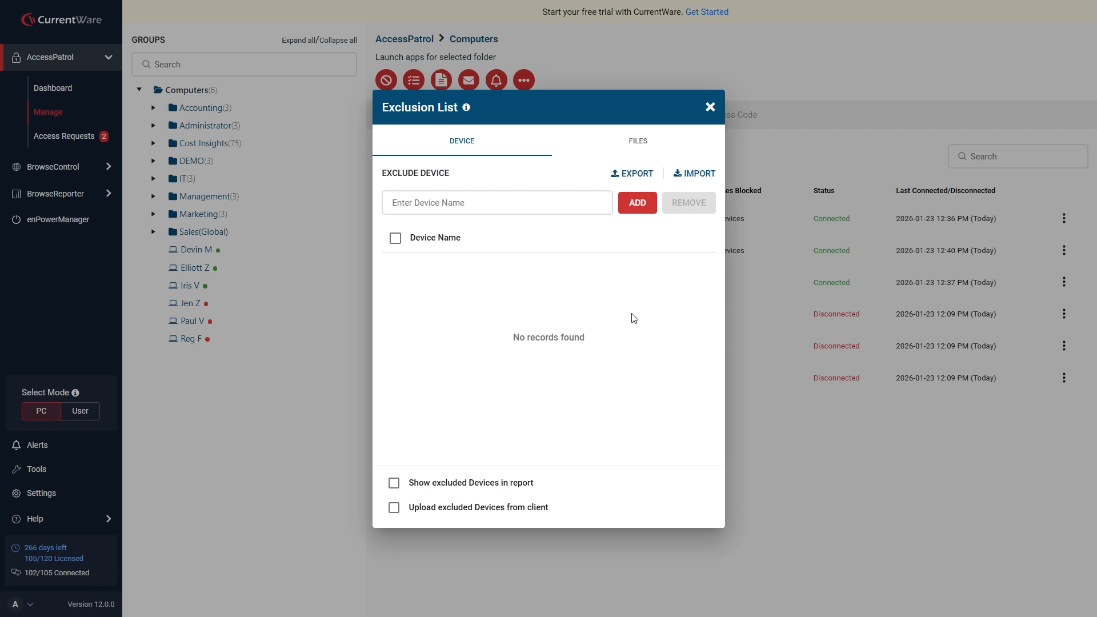
left_click(638, 144)
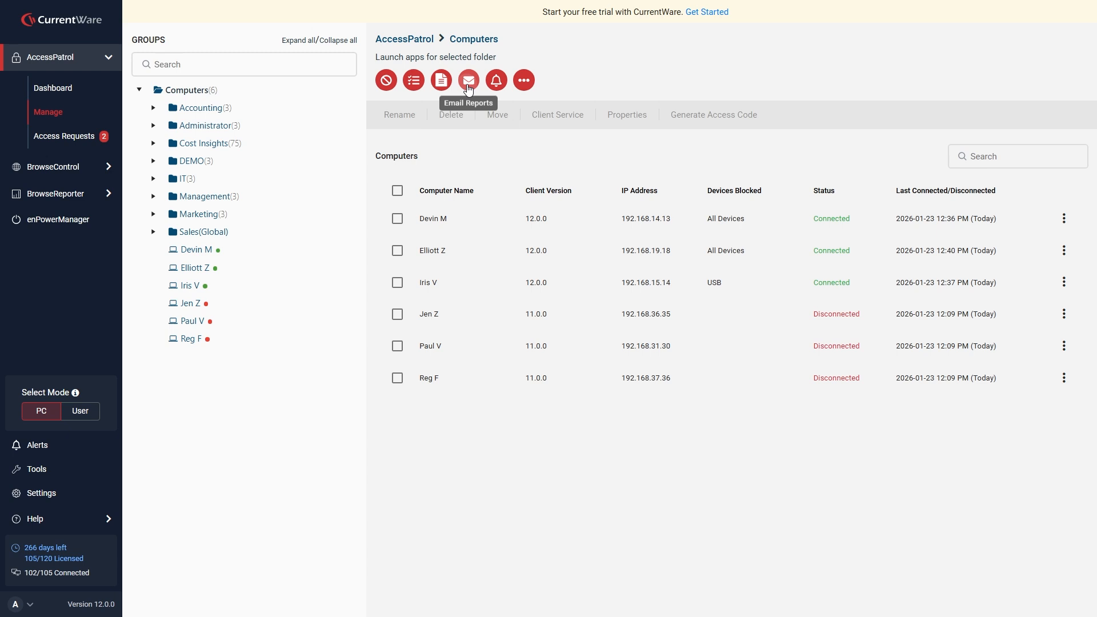
Open the daily device-accessed email report schedule for editing, update it with its existing settings, and close the email reports
left_click(469, 81)
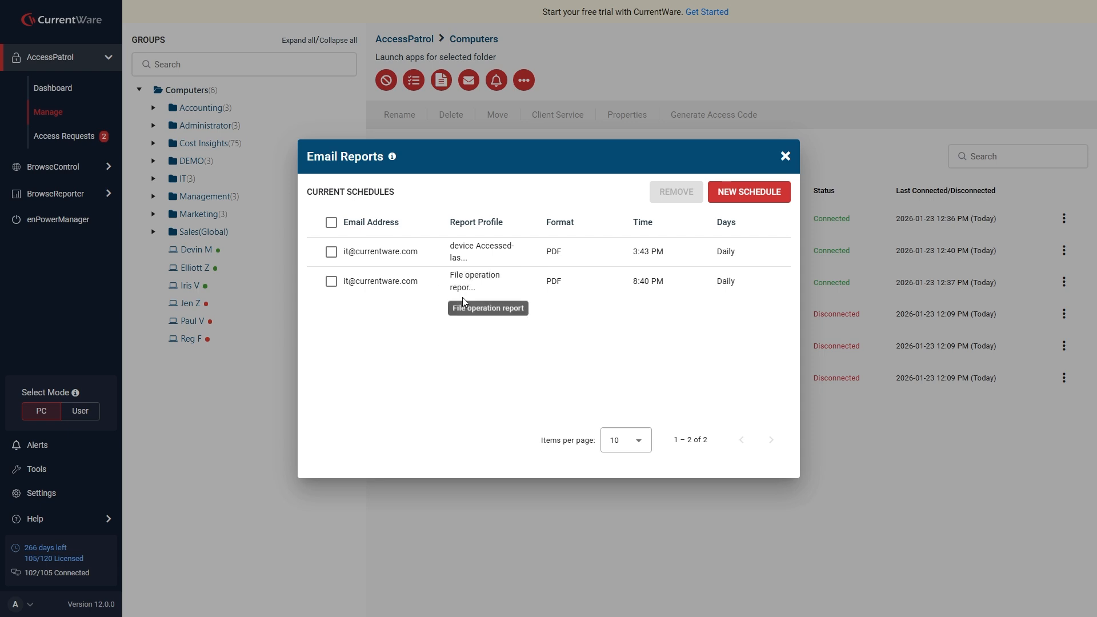
left_click(332, 252)
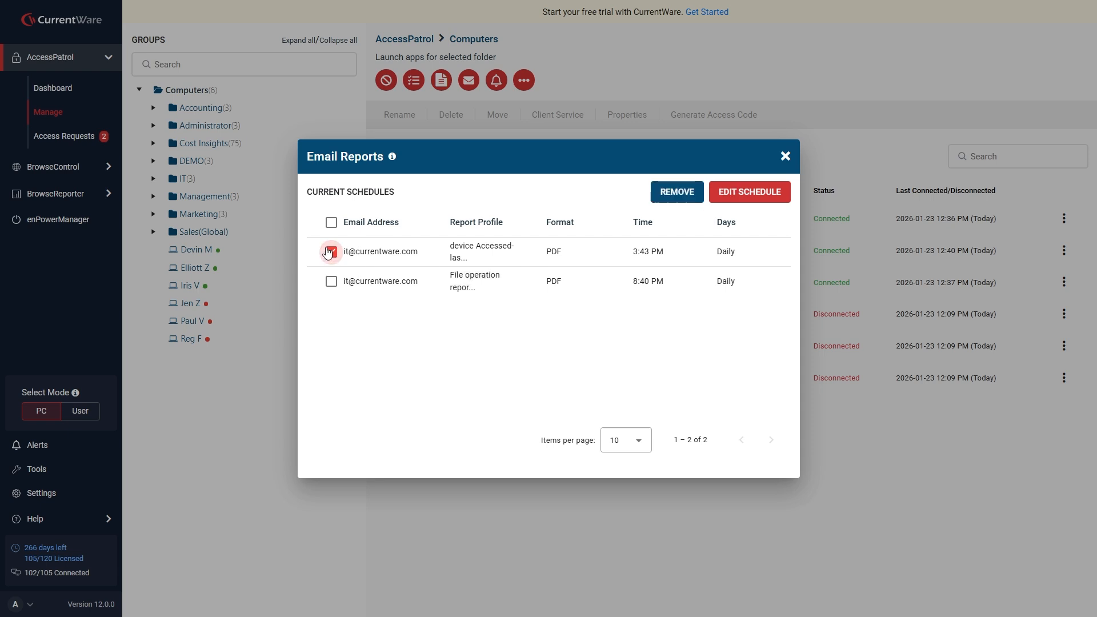
left_click(765, 193)
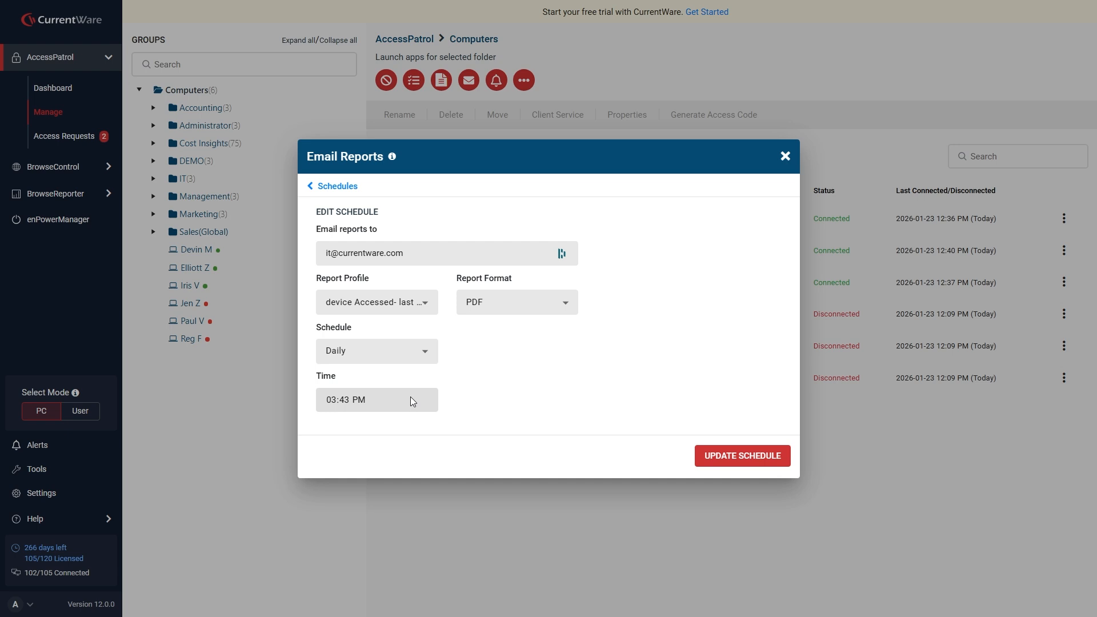
left_click(761, 462)
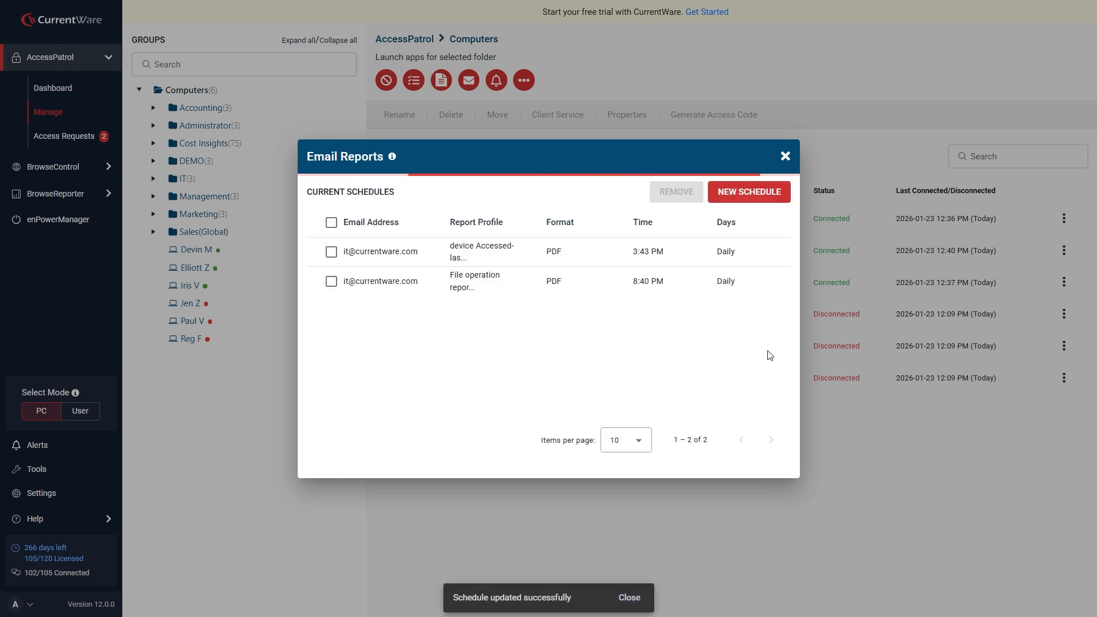
left_click(784, 157)
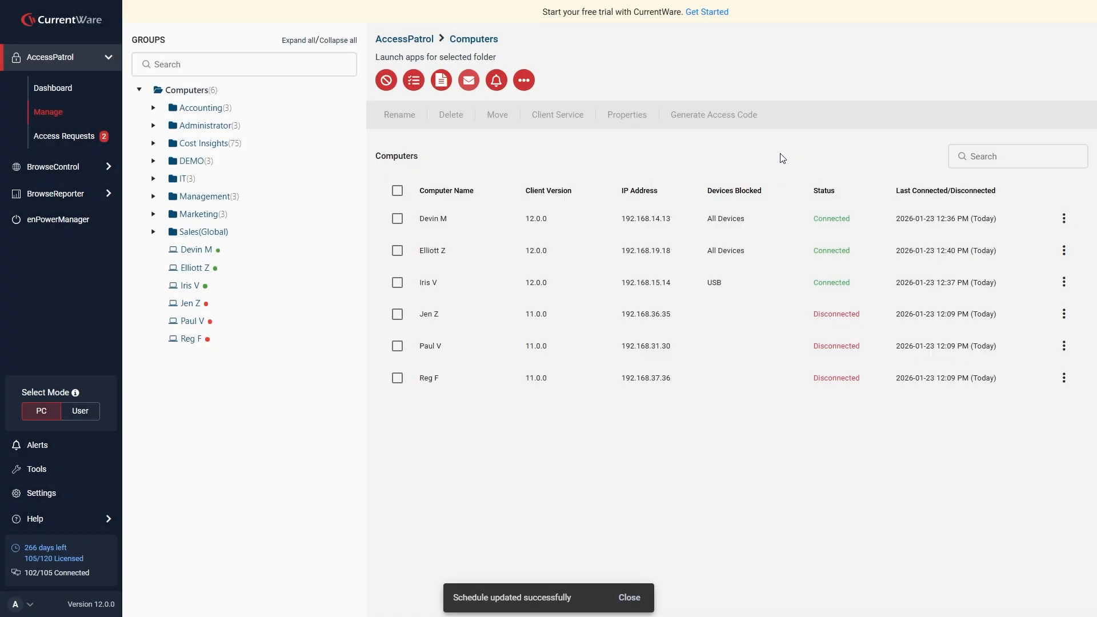
Open the "Accessing blocked devices" email alert for editing
left_click(495, 86)
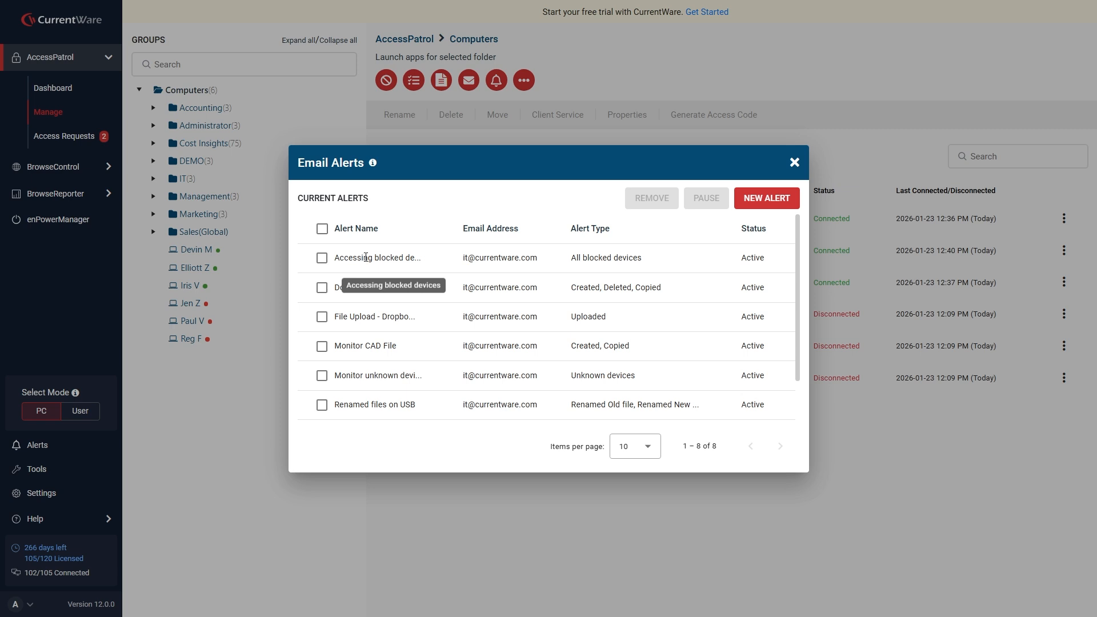
left_click(322, 258)
left_click(748, 200)
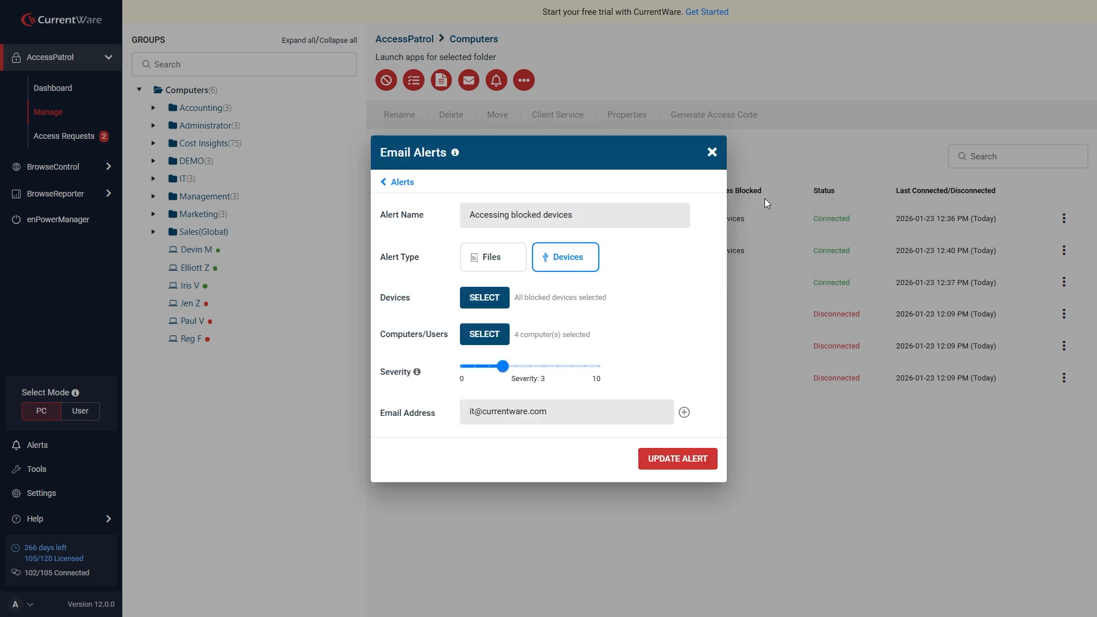